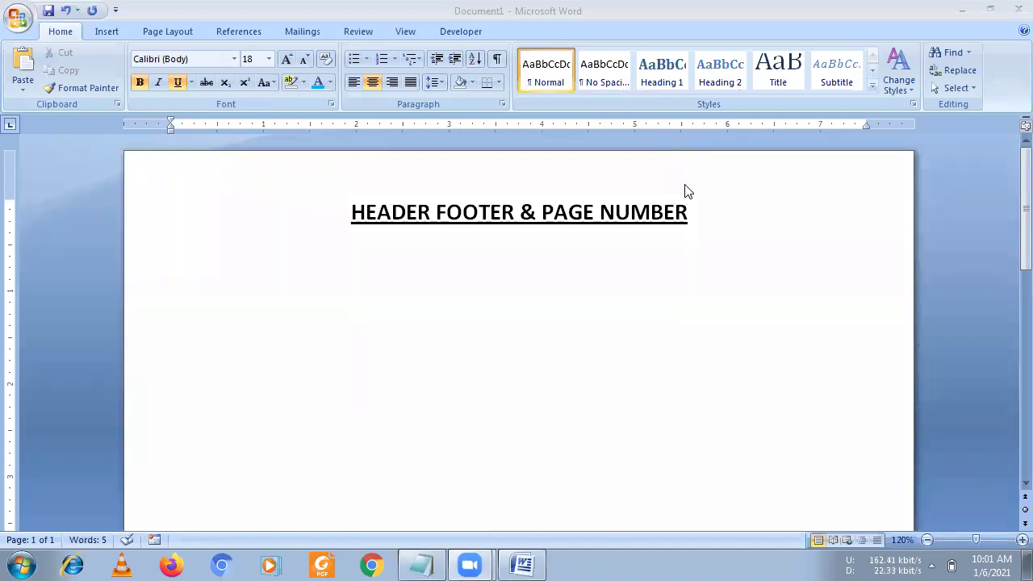
Step: Look at the Insert tab's Footer designs, then put the cursor at the end of the heading
{"action": "left_click", "coordinate": [110, 33]}
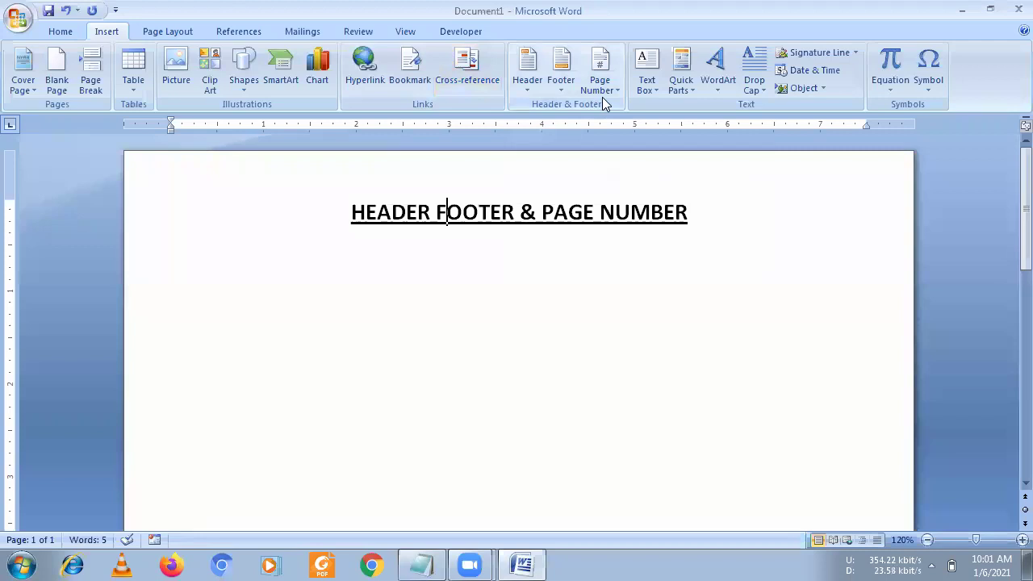
{"action": "left_click", "coordinate": [562, 83]}
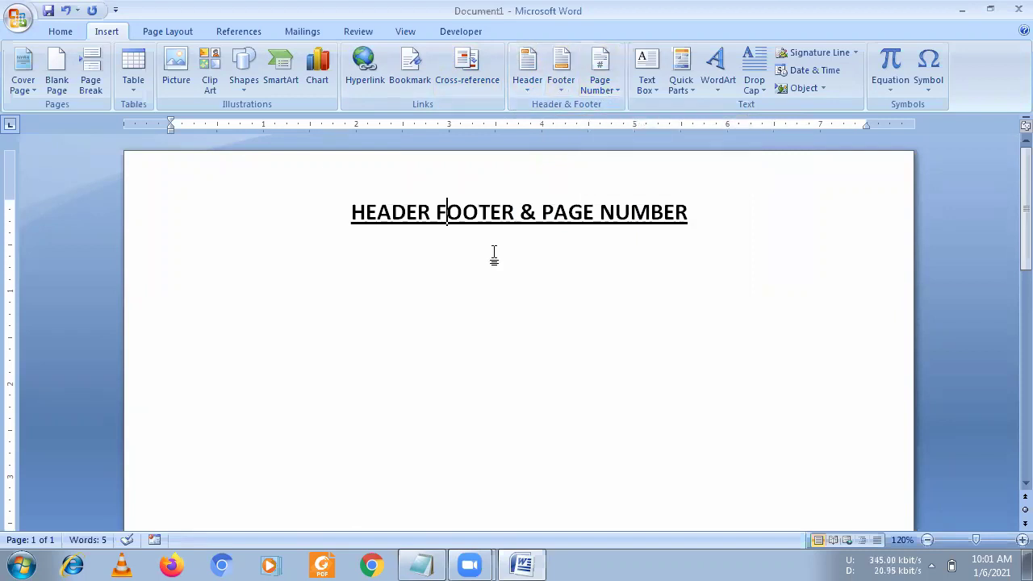
{"action": "left_click", "coordinate": [764, 221]}
Step: Delete the heading and set plain left-aligned 12-point text with bold and underline off
{"action": "left_click", "coordinate": [335, 216]}
{"action": "type", "text": "="}
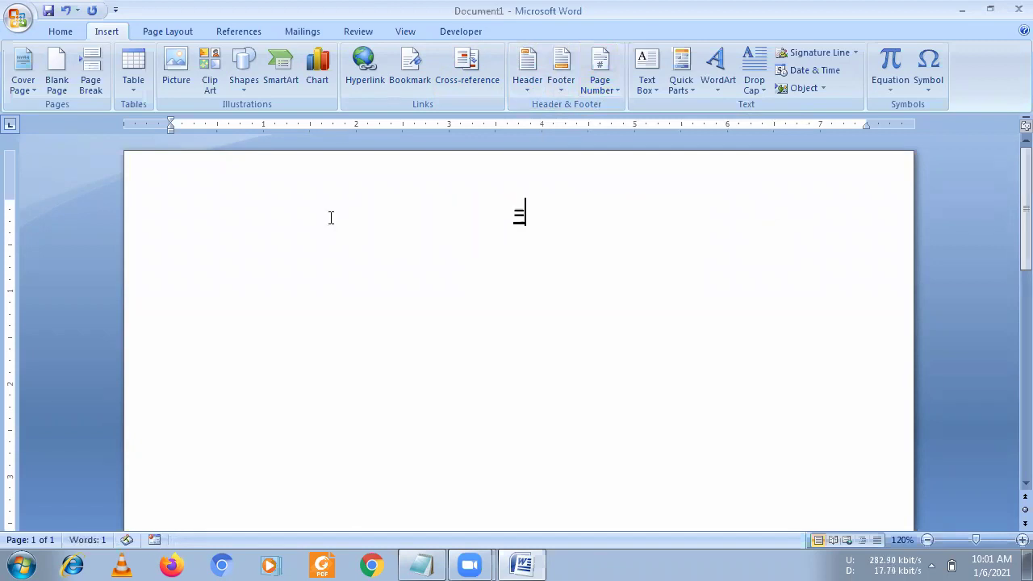
{"action": "left_click_drag", "start_coordinate": [531, 219], "coordinate": [486, 219]}
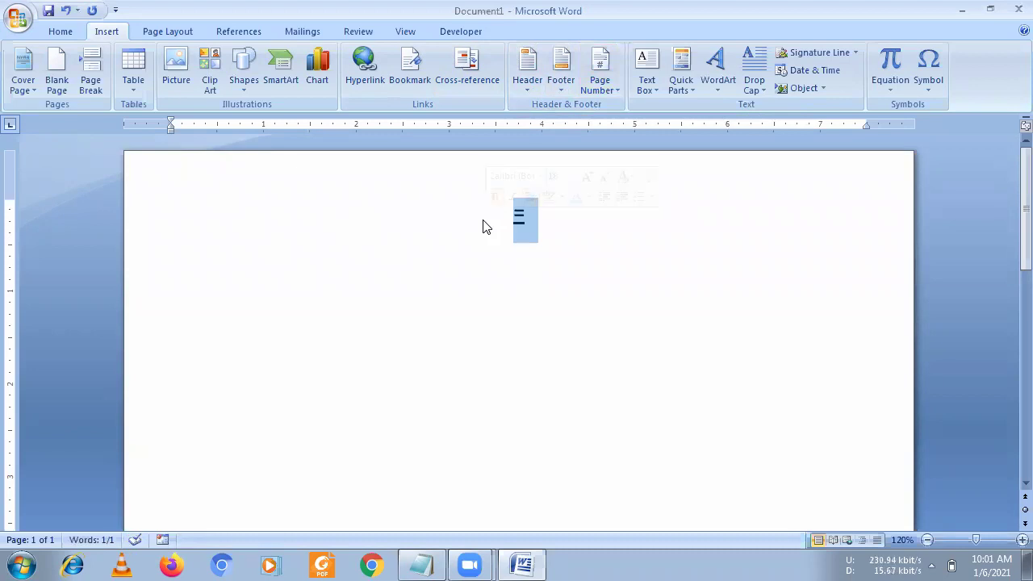
{"action": "key", "text": "Delete"}
{"action": "key", "text": "ctrl+l"}
{"action": "left_click", "coordinate": [48, 30]}
{"action": "left_click", "coordinate": [140, 82]}
{"action": "left_click", "coordinate": [177, 83]}
{"action": "left_click", "coordinate": [304, 59]}
{"action": "left_click", "coordinate": [304, 59]}
{"action": "left_click", "coordinate": [304, 59]}
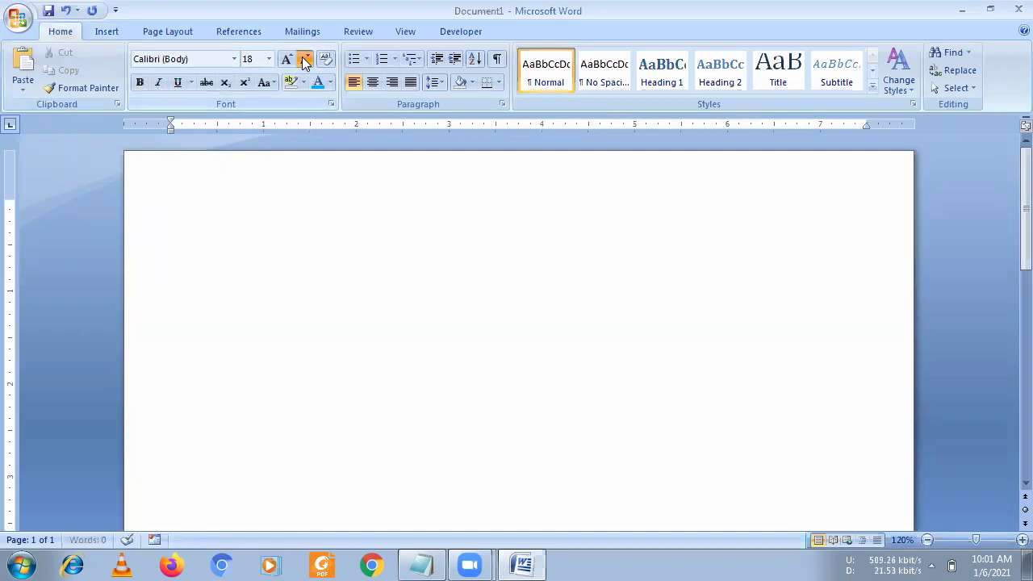
Step: Generate sample paragraphs with =RAND(10,4) and select all the document text
{"action": "type", "text": "=RAND("}
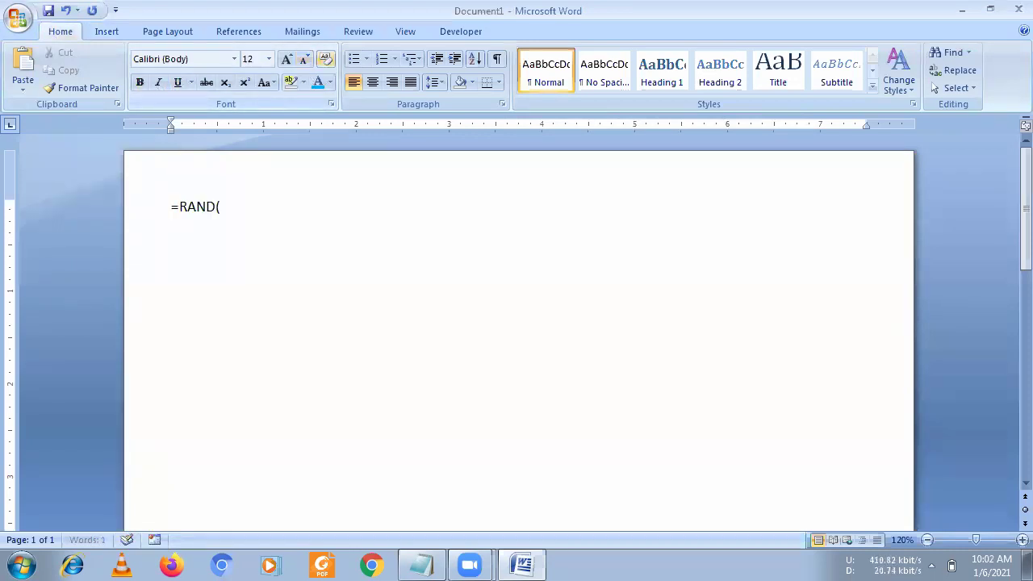
{"action": "type", "text": "10,4)"}
{"action": "key", "text": "Return"}
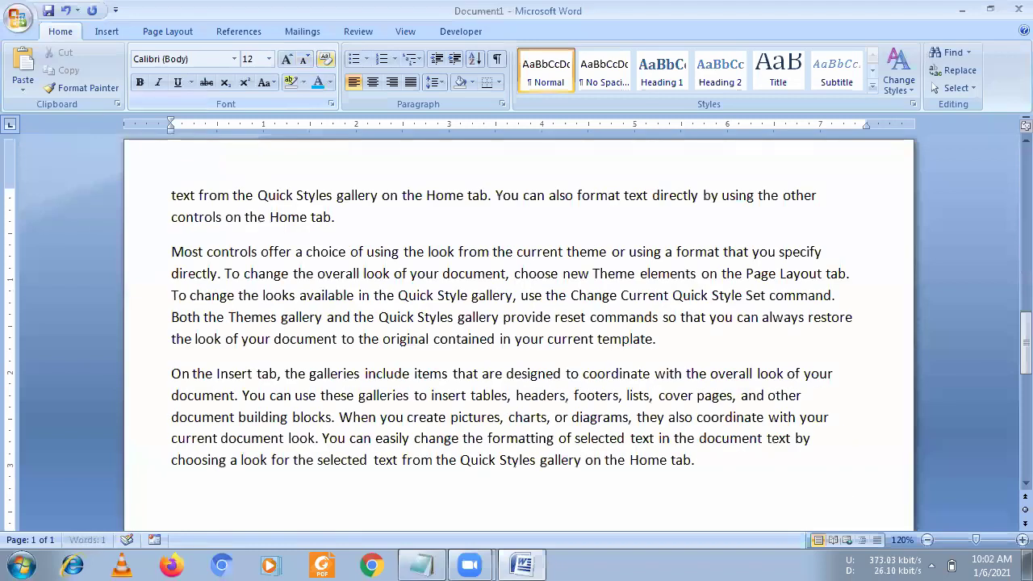
{"action": "scroll", "coordinate": [499, 291], "scroll_direction": "up", "scroll_amount": 5}
{"action": "scroll", "coordinate": [499, 290], "scroll_direction": "up", "scroll_amount": 10}
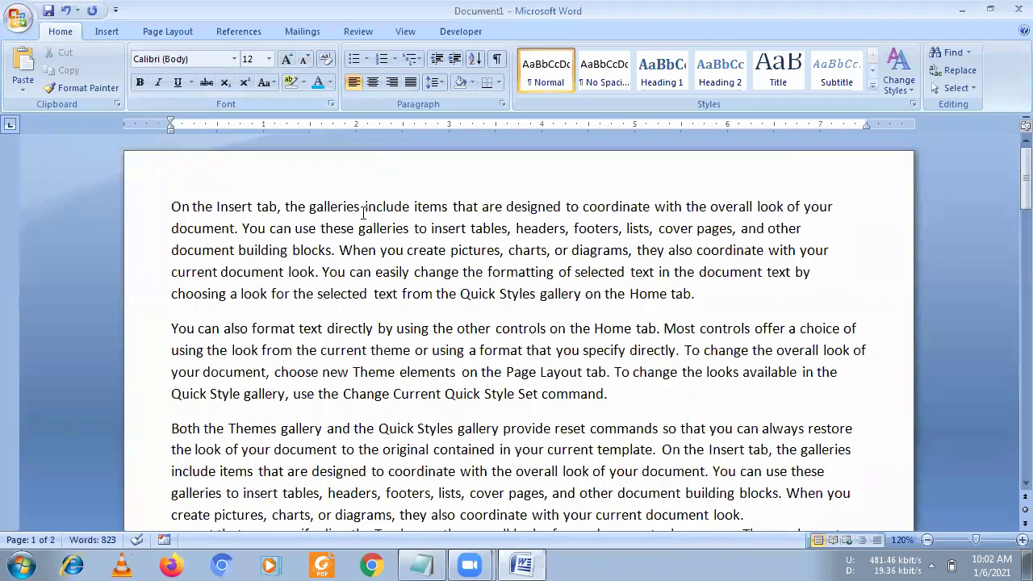
{"action": "key", "text": "ctrl+a"}
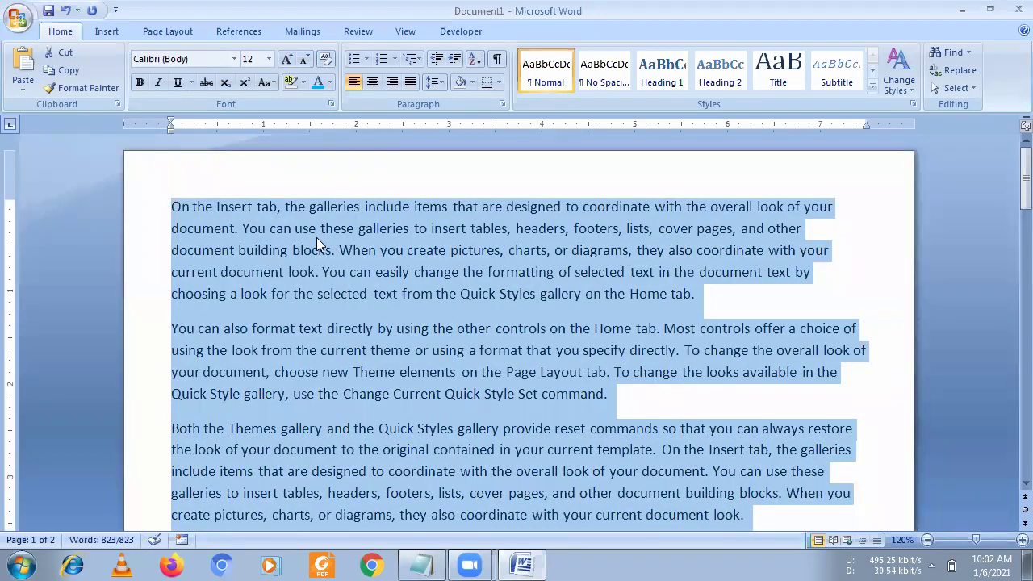
Step: Justify all the selected sample paragraphs
{"action": "left_click", "coordinate": [410, 84]}
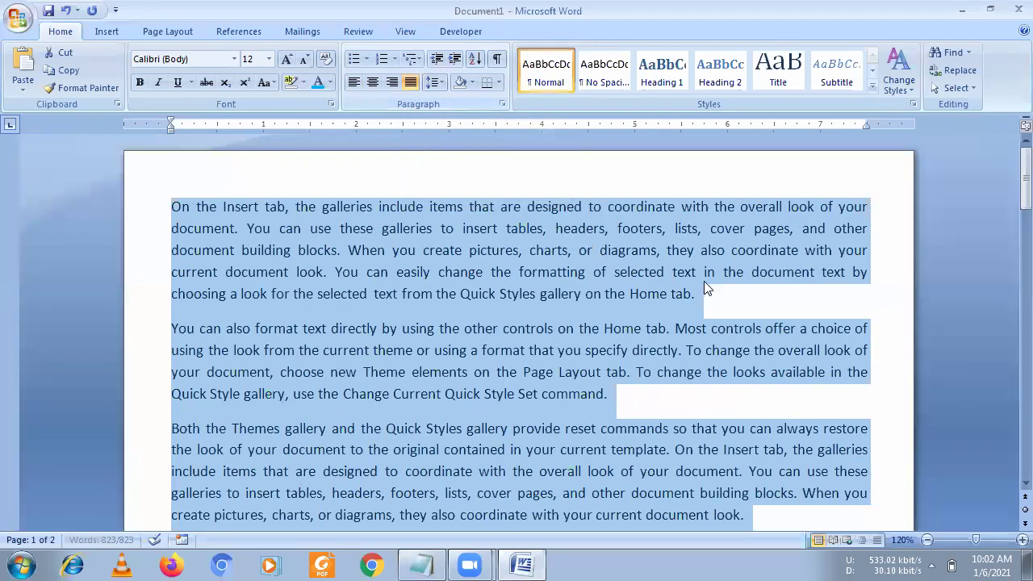
{"action": "scroll", "coordinate": [714, 301], "scroll_direction": "down", "scroll_amount": 3}
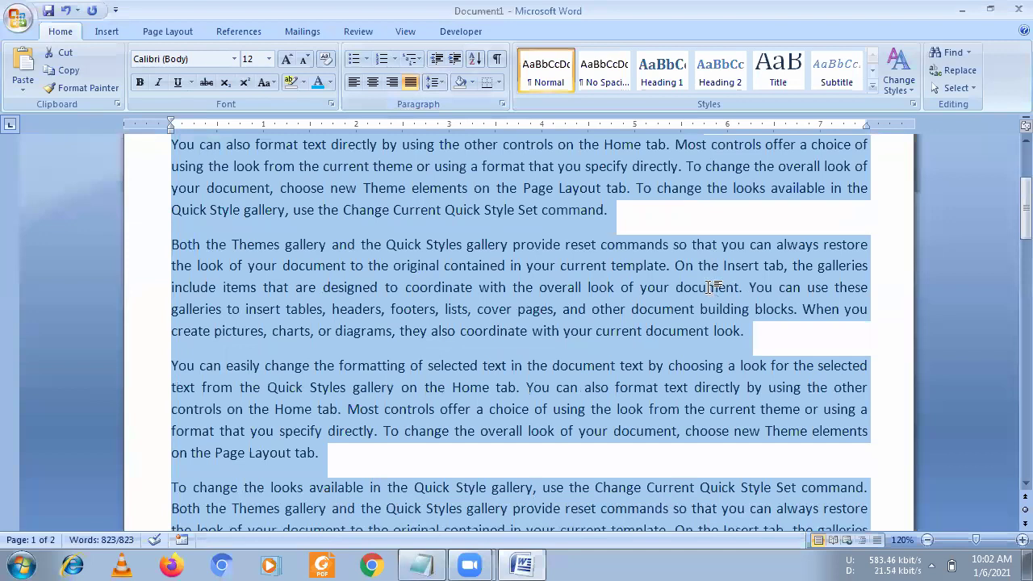
{"action": "scroll", "coordinate": [710, 289], "scroll_direction": "down", "scroll_amount": 5}
{"action": "scroll", "coordinate": [708, 288], "scroll_direction": "down", "scroll_amount": 5}
{"action": "scroll", "coordinate": [709, 286], "scroll_direction": "up", "scroll_amount": 4}
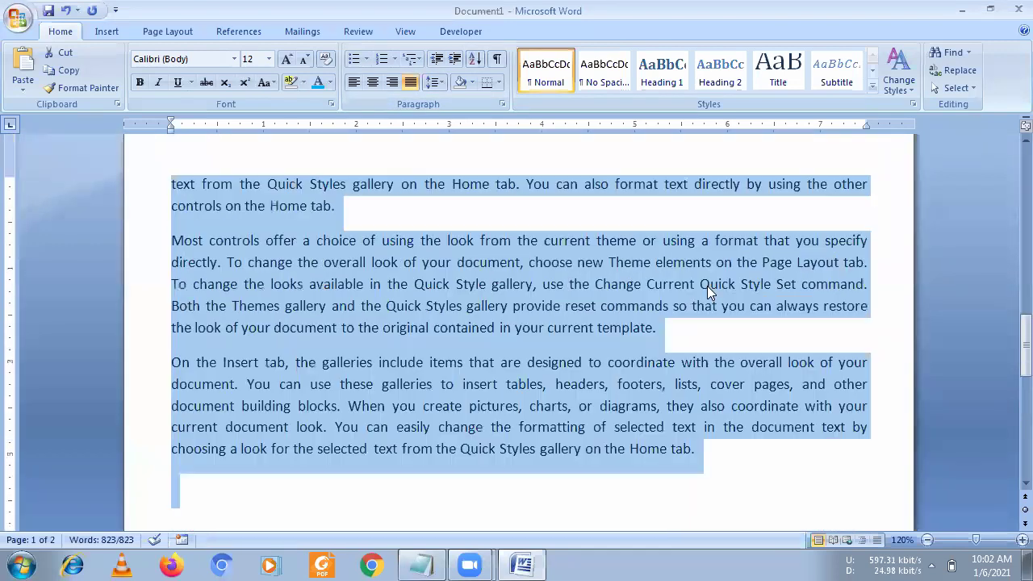
{"action": "scroll", "coordinate": [707, 286], "scroll_direction": "up", "scroll_amount": 4}
{"action": "scroll", "coordinate": [707, 284], "scroll_direction": "down", "scroll_amount": 3}
{"action": "scroll", "coordinate": [707, 285], "scroll_direction": "down", "scroll_amount": 4}
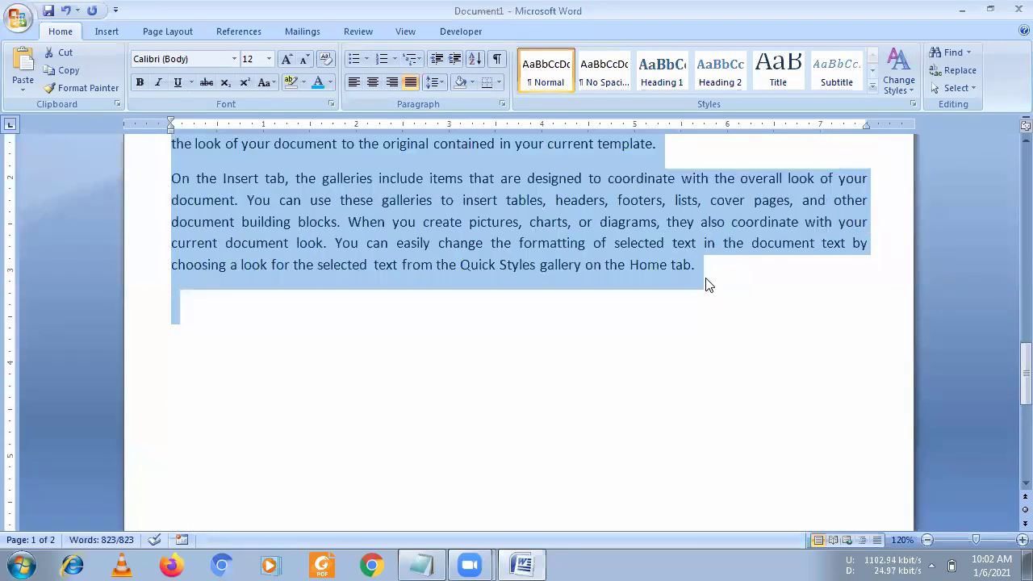
Step: Paste a second copy of the sample text at the end, giving 1,646 words on three pages
{"action": "left_click", "coordinate": [220, 327]}
{"action": "key", "text": "ctrl+v"}
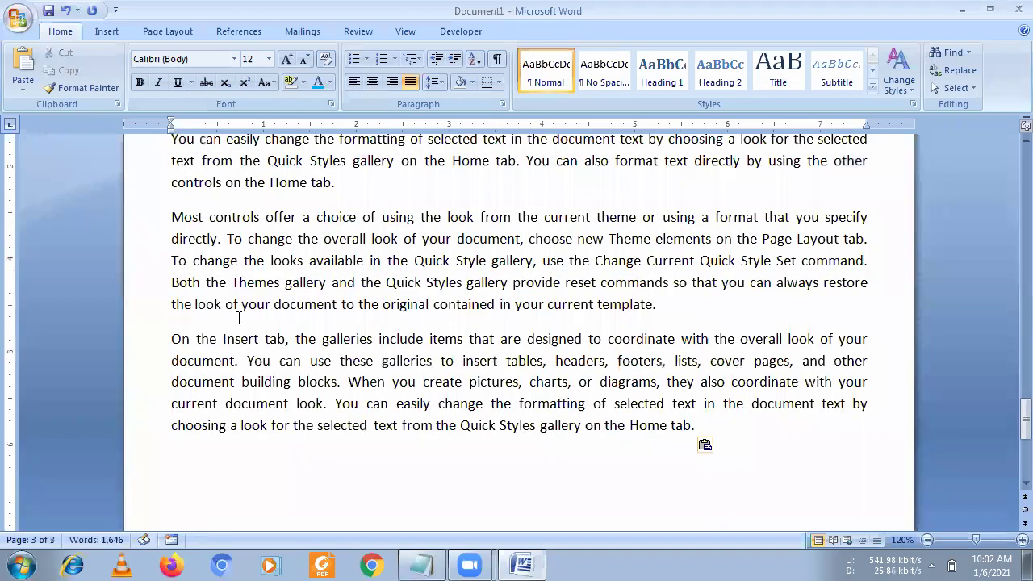
{"action": "scroll", "coordinate": [242, 315], "scroll_direction": "up", "scroll_amount": 5}
{"action": "scroll", "coordinate": [265, 294], "scroll_direction": "up", "scroll_amount": 3}
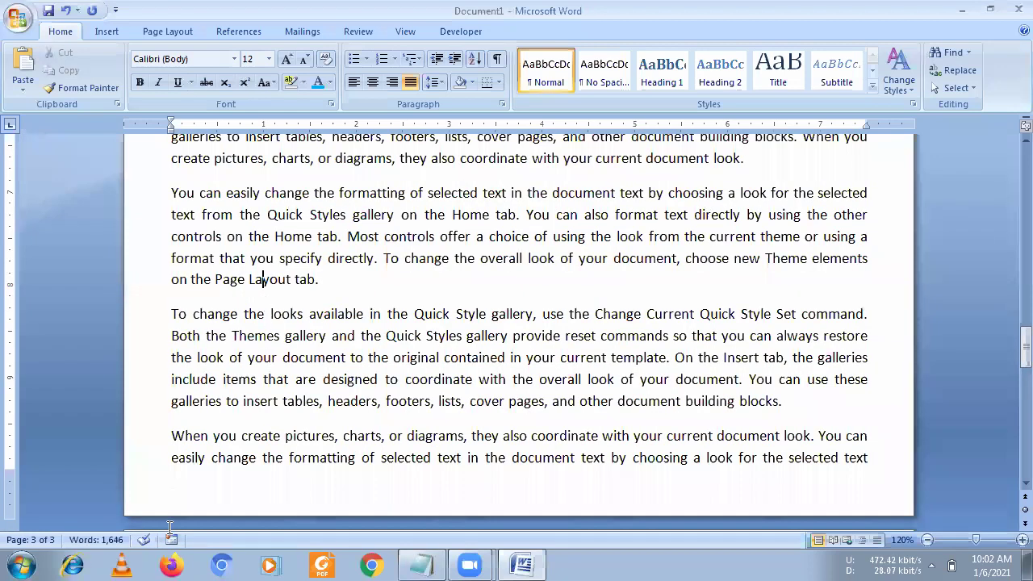
{"action": "scroll", "coordinate": [169, 528], "scroll_direction": "down", "scroll_amount": 5}
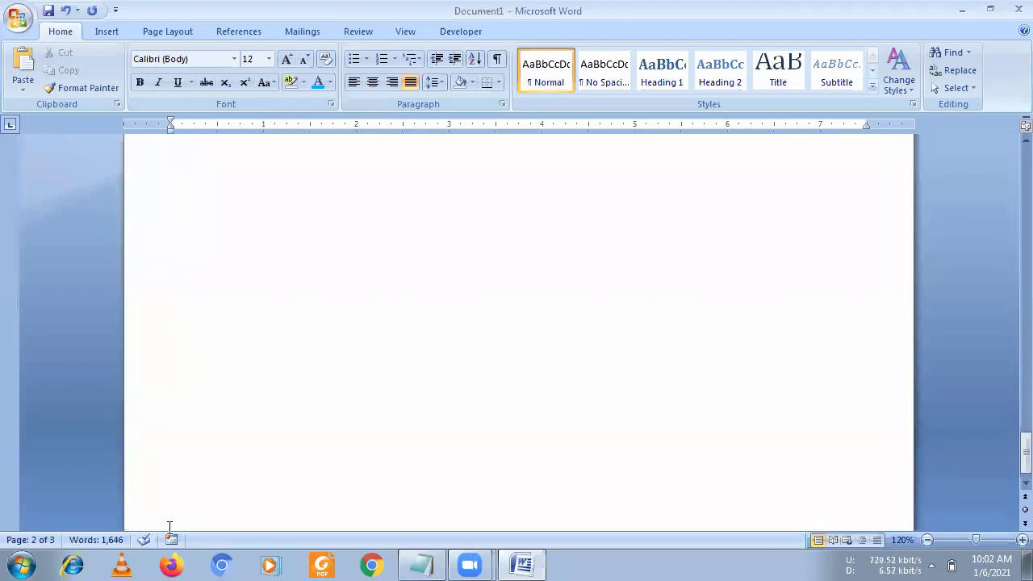
{"action": "left_click", "coordinate": [818, 393]}
{"action": "scroll", "coordinate": [818, 393], "scroll_direction": "down", "scroll_amount": 1, "text": "ctrl"}
{"action": "scroll", "coordinate": [818, 394], "scroll_direction": "down", "scroll_amount": 2, "text": "ctrl"}
{"action": "scroll", "coordinate": [818, 393], "scroll_direction": "down", "scroll_amount": 1, "text": "ctrl"}
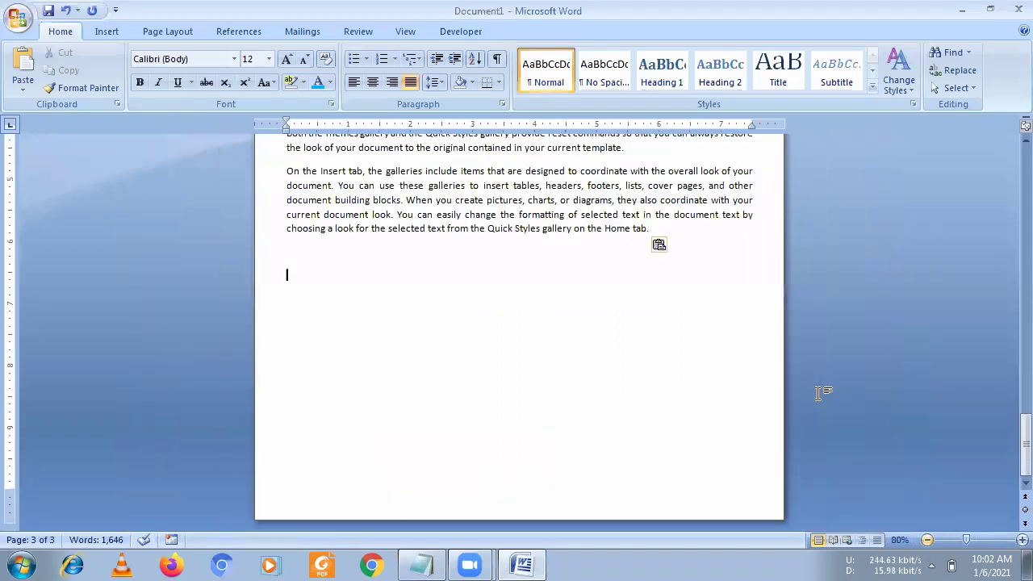
{"action": "scroll", "coordinate": [817, 393], "scroll_direction": "down", "scroll_amount": 1, "text": "ctrl"}
{"action": "scroll", "coordinate": [817, 393], "scroll_direction": "down", "scroll_amount": 2, "text": "ctrl"}
{"action": "scroll", "coordinate": [818, 393], "scroll_direction": "down", "scroll_amount": 2, "text": "ctrl"}
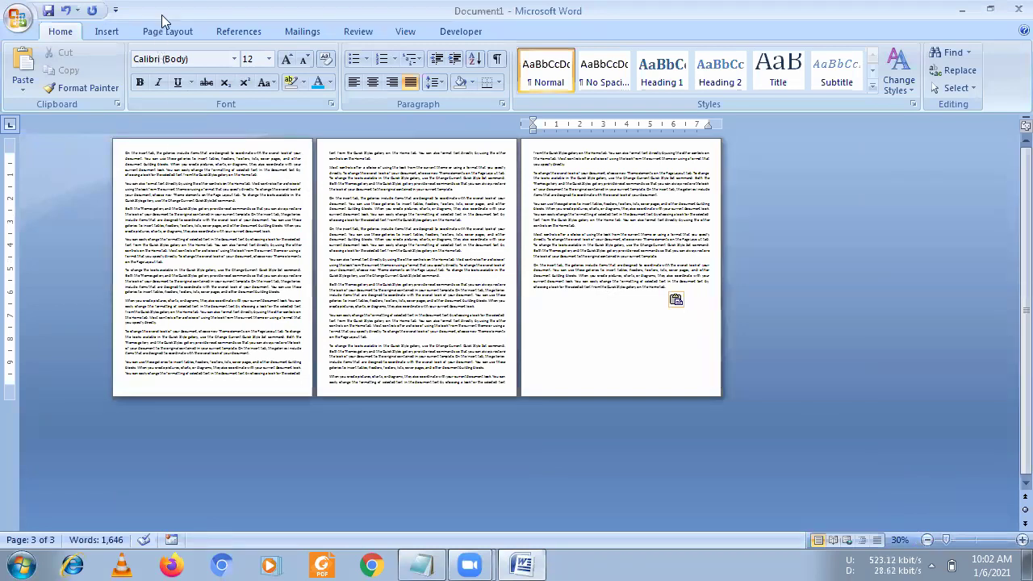
Step: Adjust the Page Layout settings so the text spans four pages, then return to page 1
{"action": "left_click", "coordinate": [163, 36]}
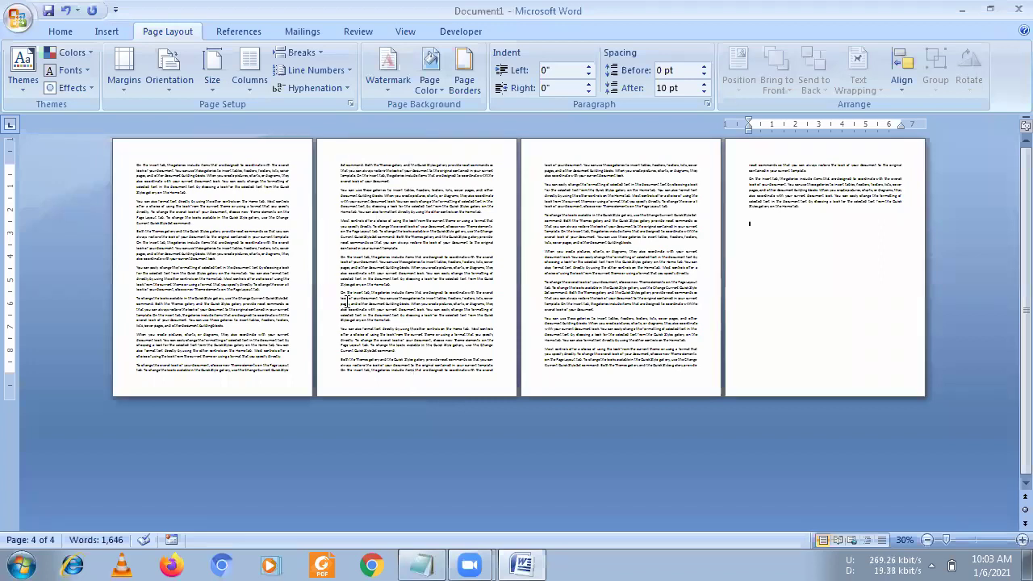
{"action": "left_click", "coordinate": [65, 30]}
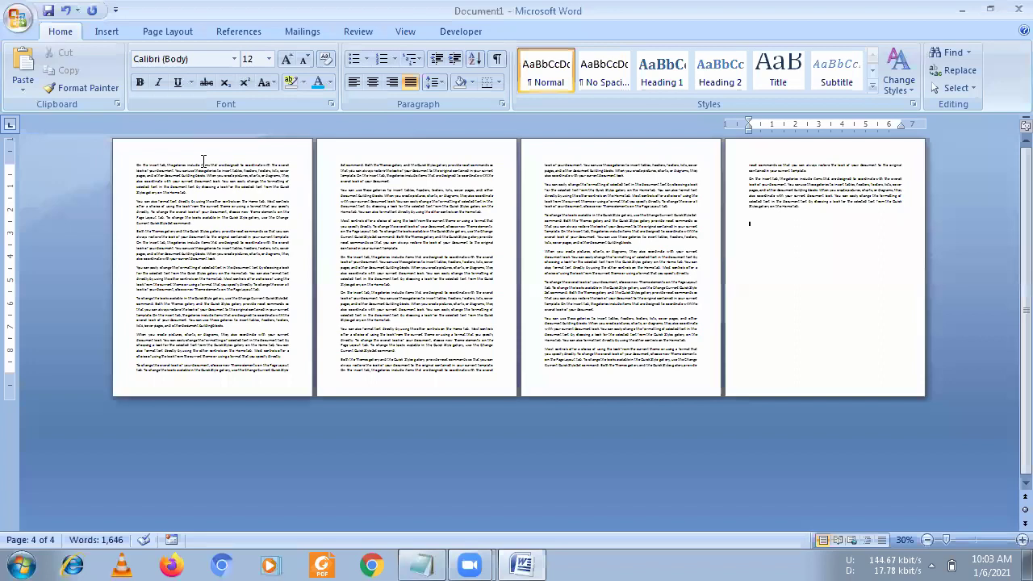
{"action": "left_click", "coordinate": [170, 36]}
{"action": "scroll", "coordinate": [420, 88], "scroll_direction": "up", "scroll_amount": 1}
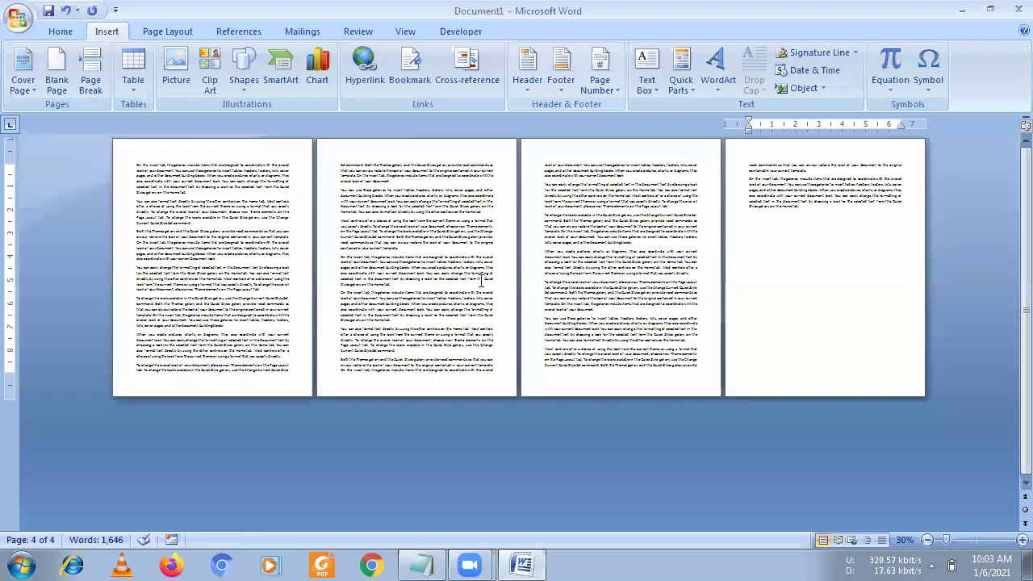
{"action": "key", "text": "Page_Up"}
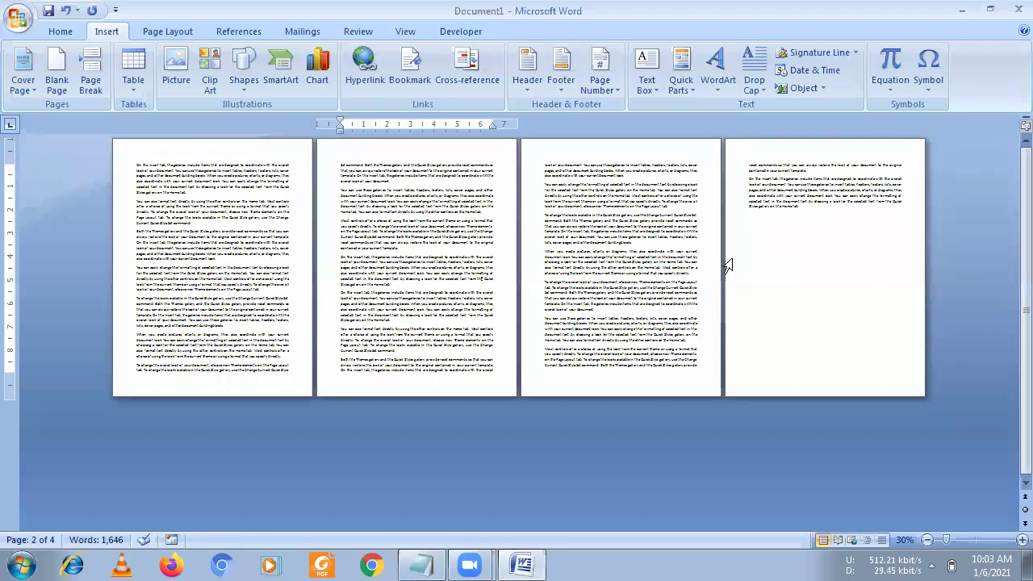
{"action": "left_click", "coordinate": [224, 154]}
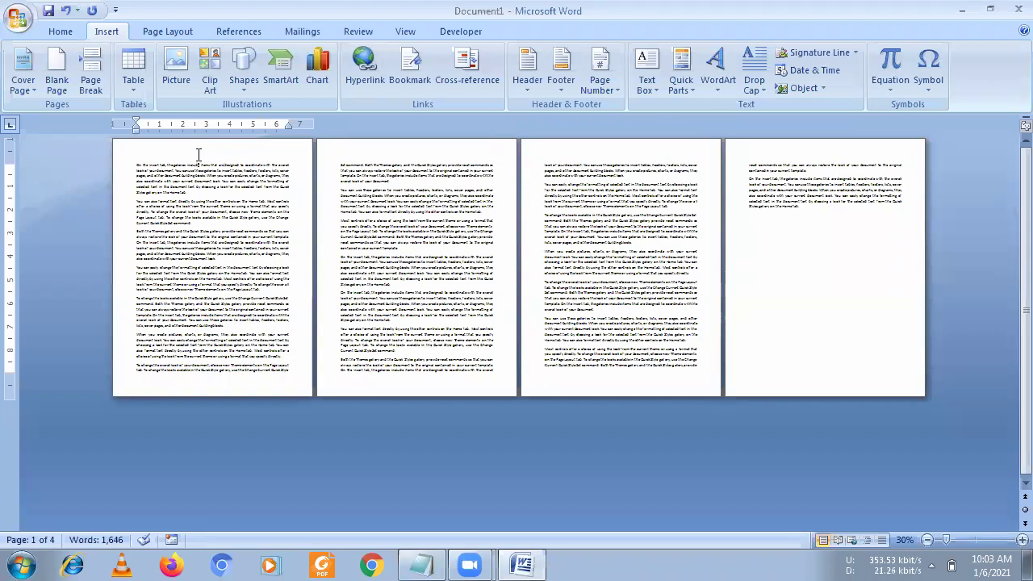
Step: Choose the built-in Alphabet design from the Header gallery
{"action": "left_click", "coordinate": [526, 90]}
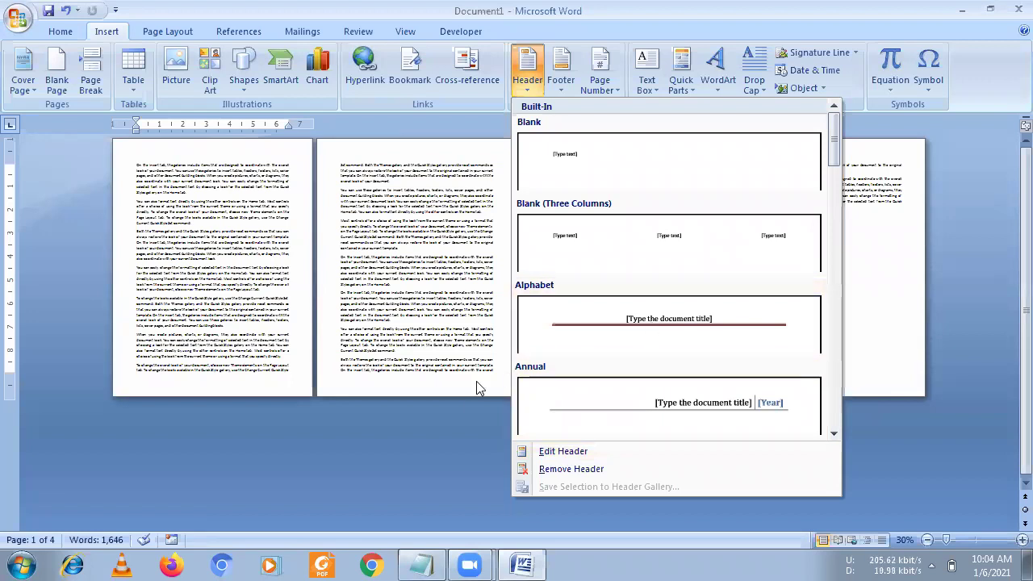
{"action": "left_click", "coordinate": [459, 421]}
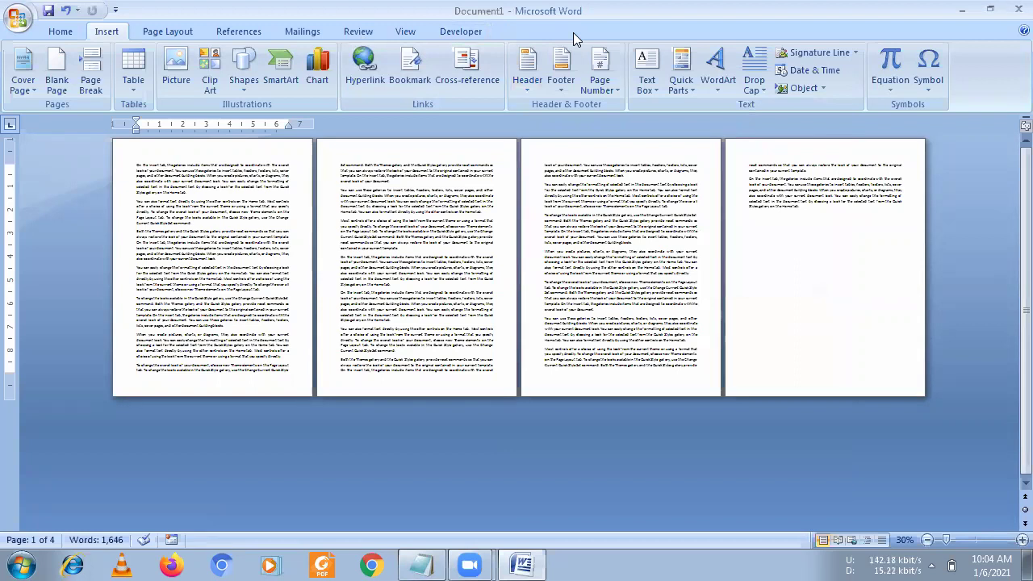
{"action": "left_click", "coordinate": [526, 85]}
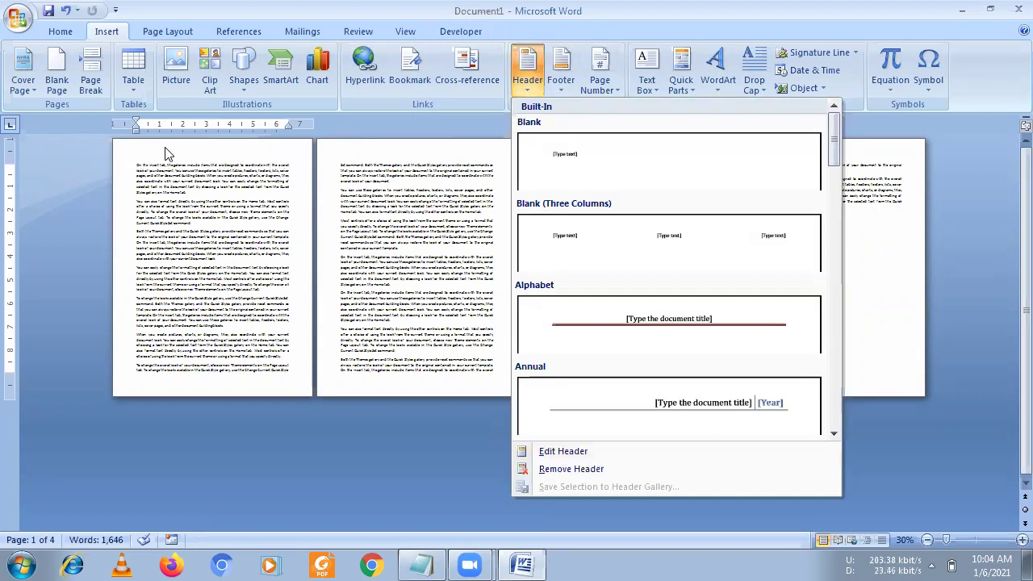
{"action": "left_click", "coordinate": [628, 327]}
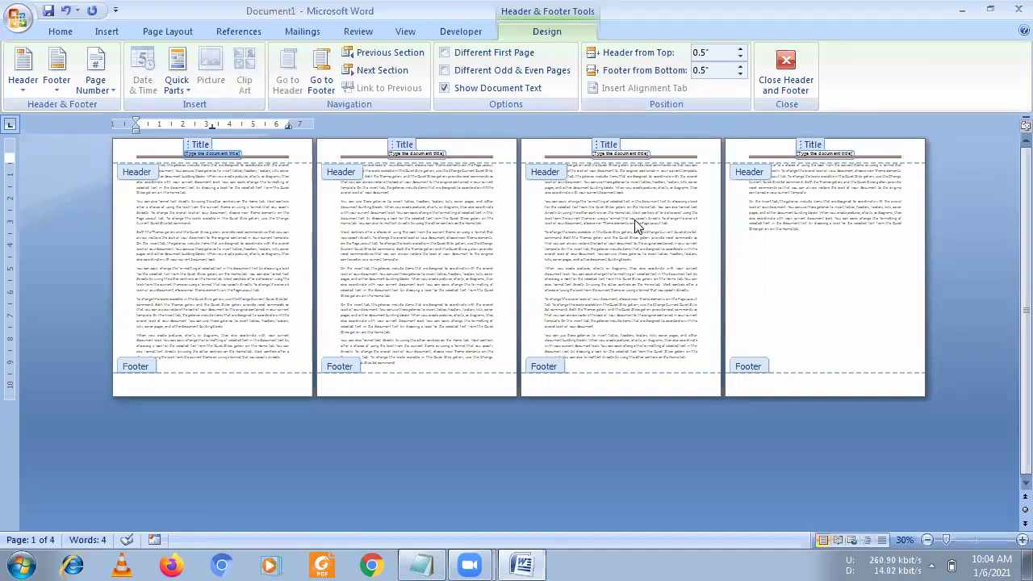
Step: Close header and footer editing and scroll down to the document's final paragraphs
{"action": "left_click", "coordinate": [782, 81]}
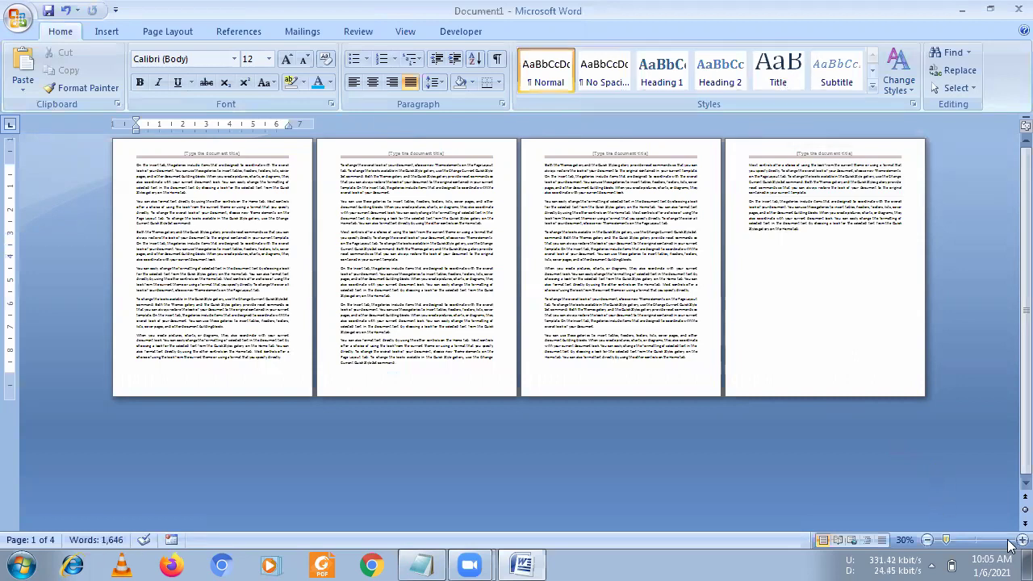
{"action": "scroll", "coordinate": [316, 220], "scroll_direction": "up", "scroll_amount": 3, "text": "ctrl"}
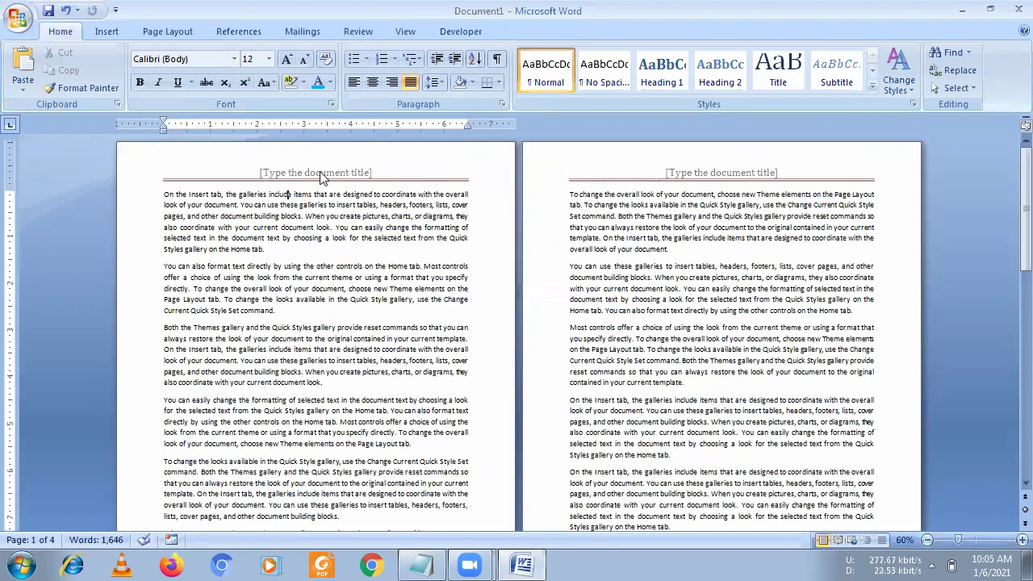
{"action": "scroll", "coordinate": [654, 267], "scroll_direction": "down", "scroll_amount": 3}
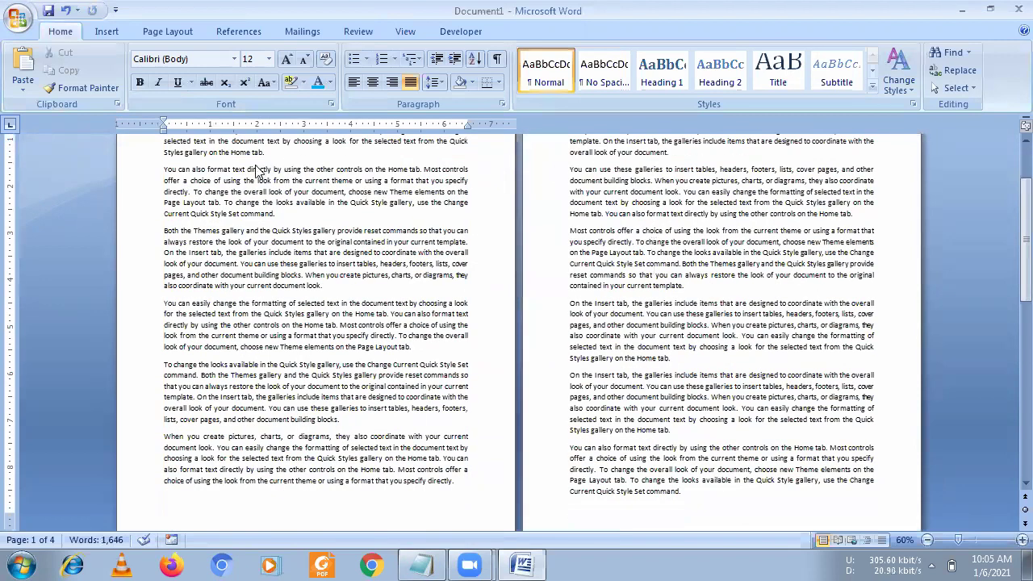
{"action": "scroll", "coordinate": [260, 446], "scroll_direction": "down", "scroll_amount": 3}
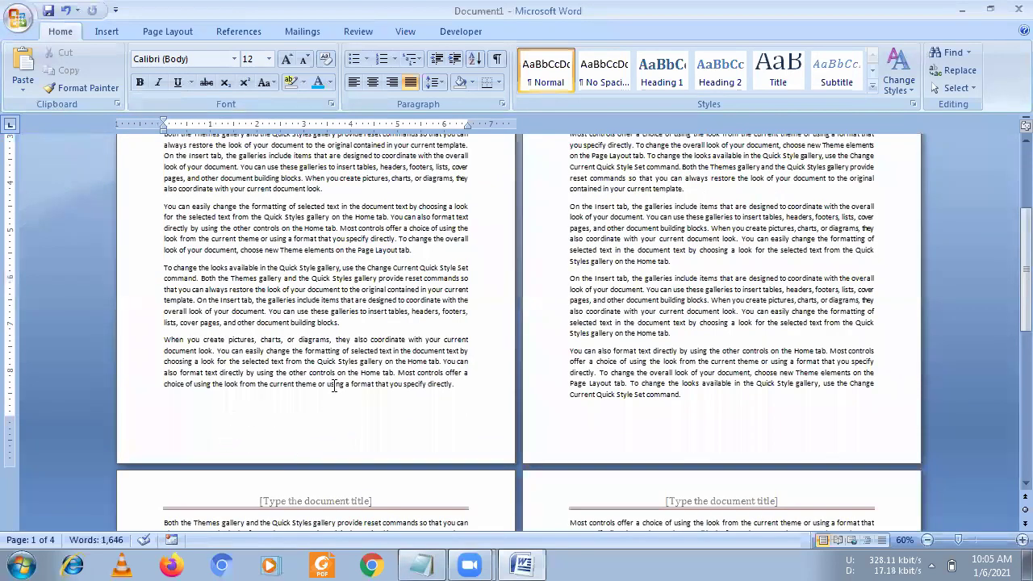
{"action": "scroll", "coordinate": [333, 384], "scroll_direction": "down", "scroll_amount": 10}
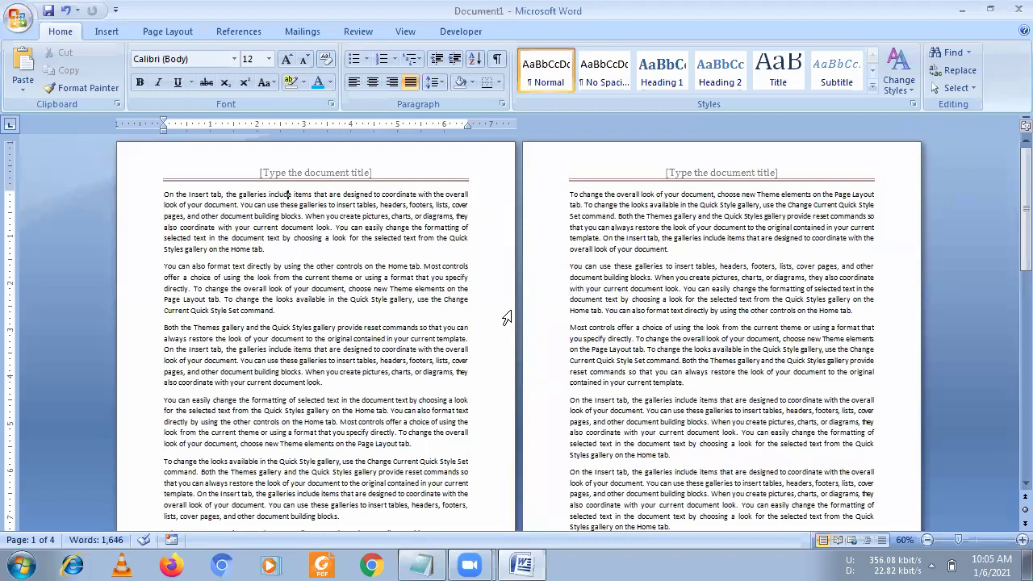
{"action": "scroll", "coordinate": [652, 289], "scroll_direction": "down", "scroll_amount": 13}
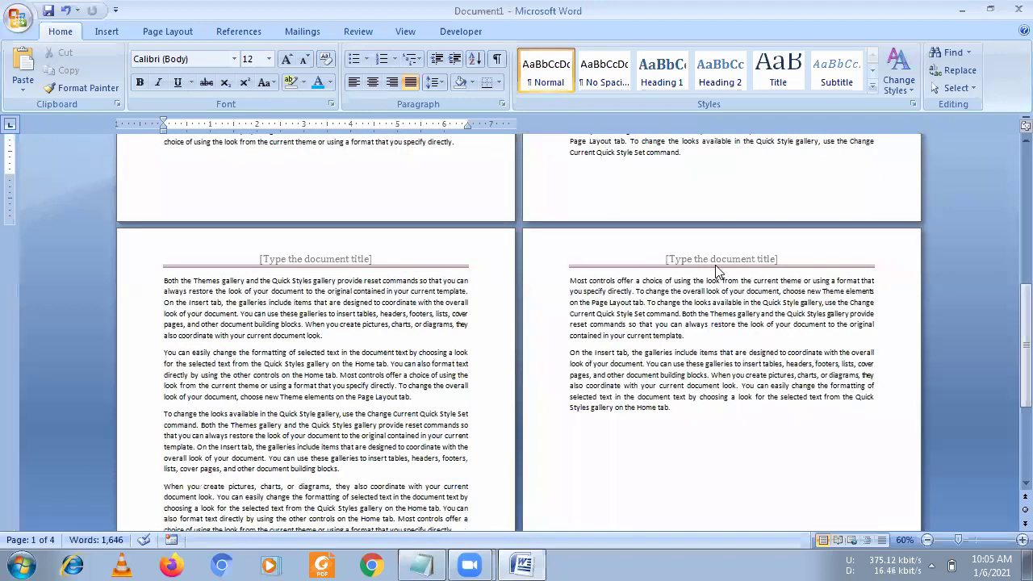
Step: Copy the last two paragraphs and paste them twice at the end, making 2,156 words
{"action": "left_click_drag", "start_coordinate": [675, 411], "coordinate": [565, 283]}
{"action": "key", "text": "ctrl+c"}
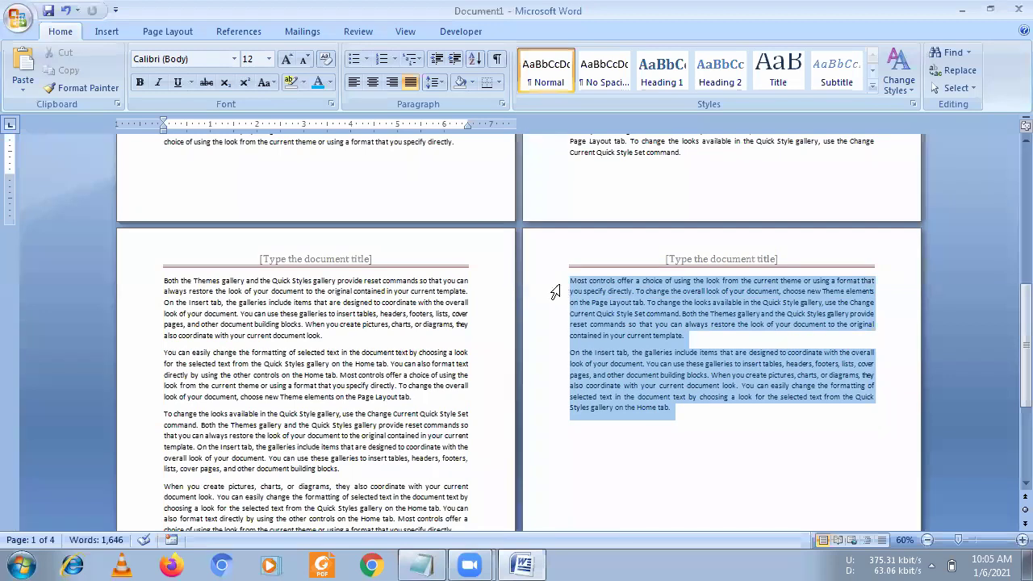
{"action": "left_click_drag", "start_coordinate": [565, 282], "coordinate": [555, 291]}
{"action": "left_click", "coordinate": [677, 420]}
{"action": "key", "text": "ctrl+v"}
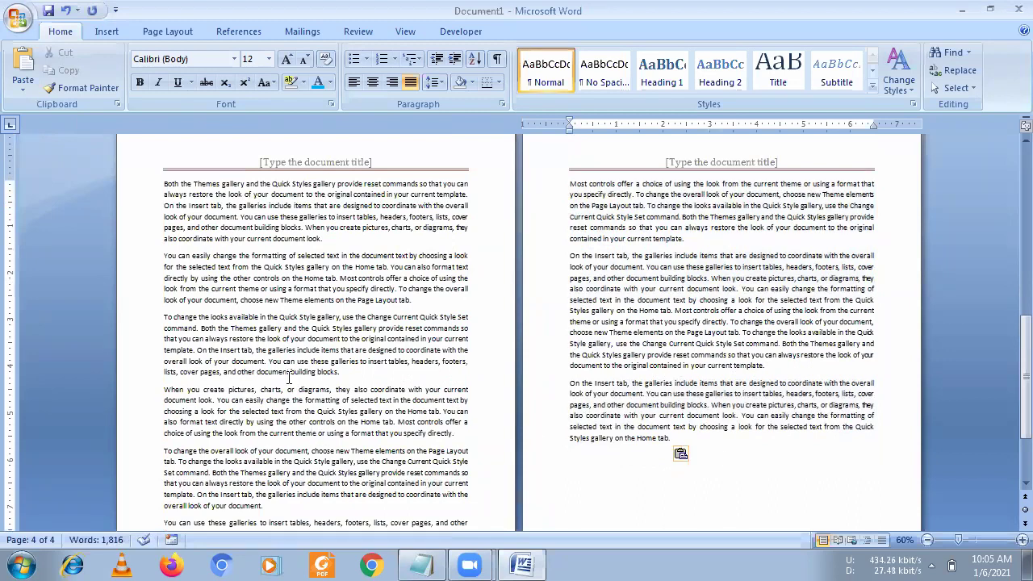
{"action": "key", "text": "ctrl+v"}
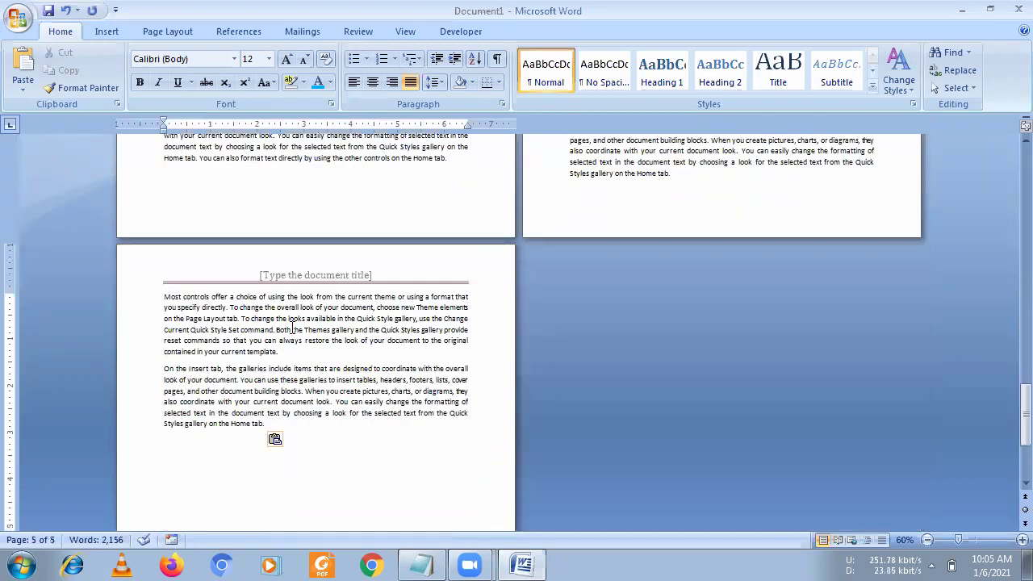
{"action": "scroll", "coordinate": [315, 291], "scroll_direction": "down", "scroll_amount": 1}
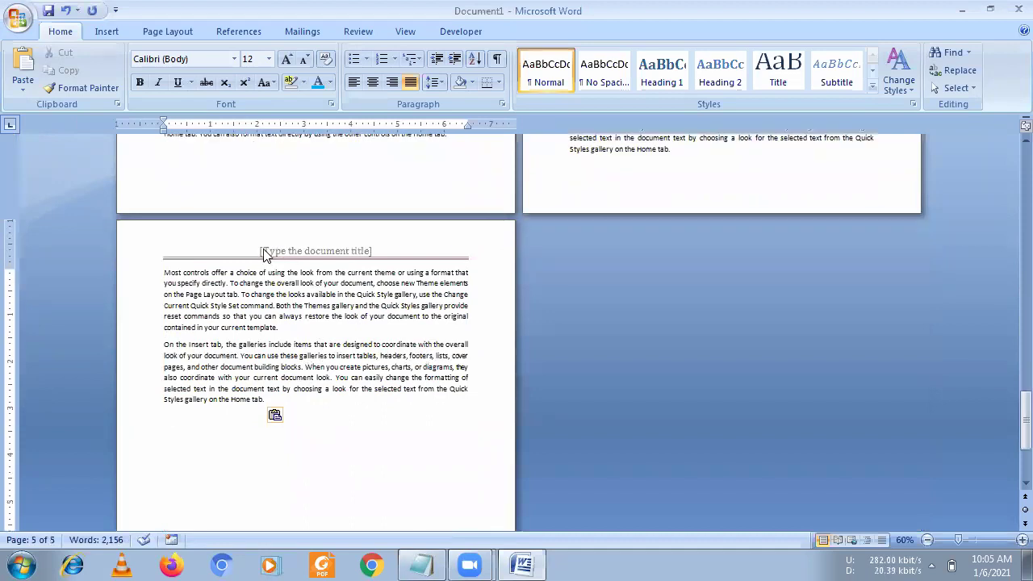
Step: Zoom out to 40% to view all five pages, then go to page 1 and zoom in one step
{"action": "left_click", "coordinate": [927, 540]}
{"action": "left_click", "coordinate": [929, 540]}
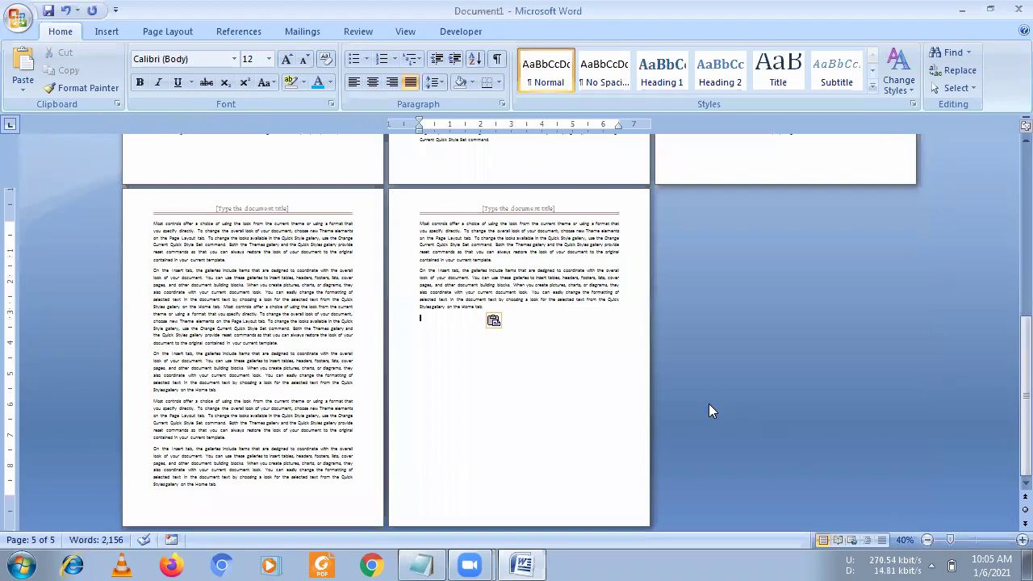
{"action": "scroll", "coordinate": [709, 404], "scroll_direction": "up", "scroll_amount": 3}
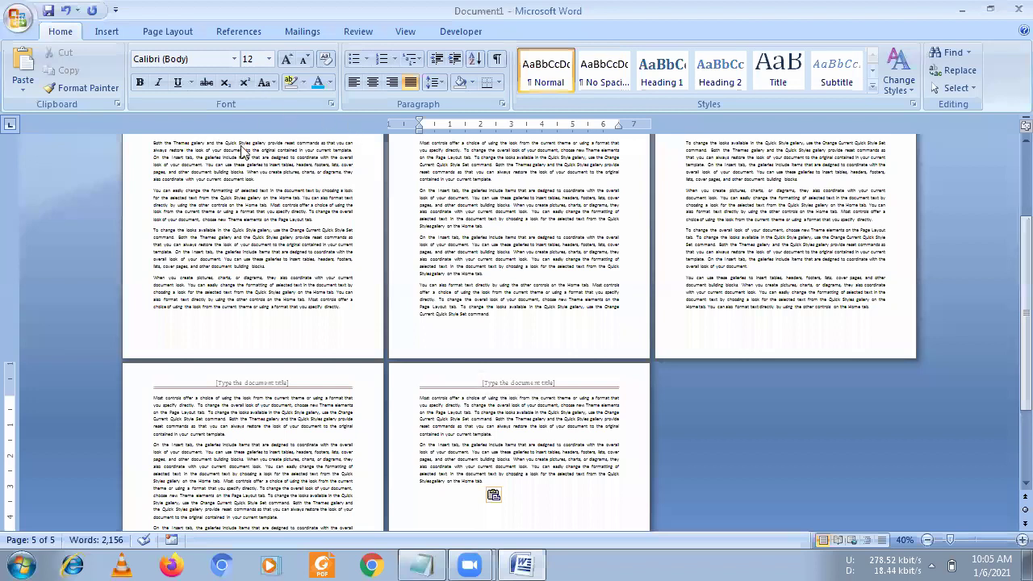
{"action": "scroll", "coordinate": [242, 153], "scroll_direction": "up", "scroll_amount": 2}
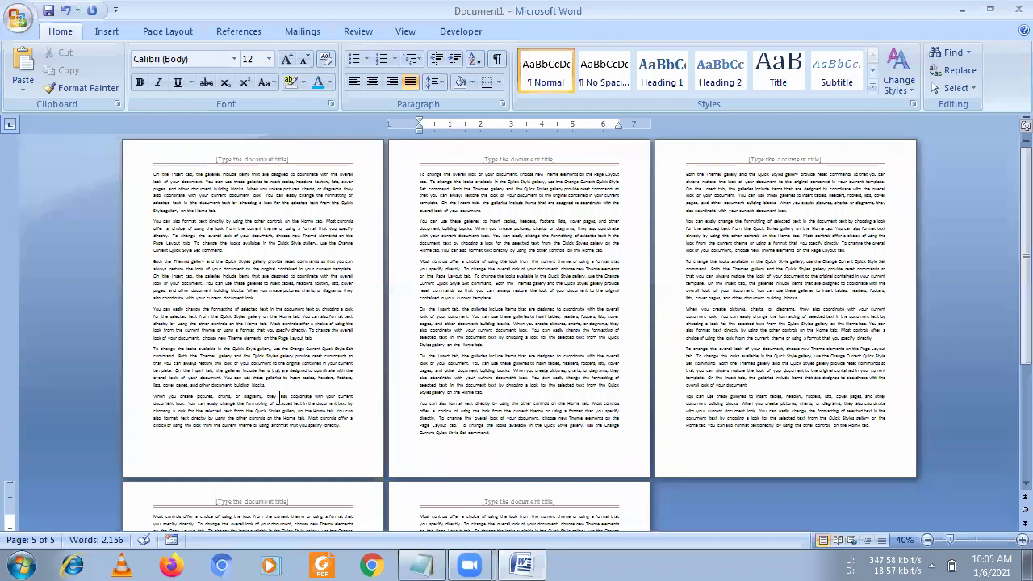
{"action": "left_click", "coordinate": [230, 205]}
{"action": "left_click", "coordinate": [1022, 540]}
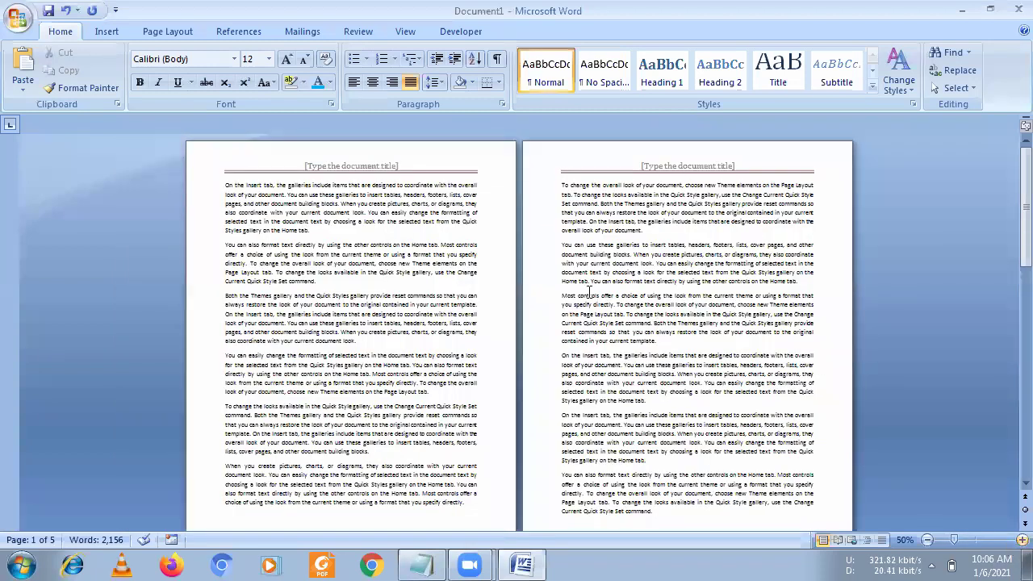
Step: Swap the header's '[Type the document title]' placeholder for the text 'SAI COLLEGE SECTOR-6 BHILAI'
{"action": "scroll", "coordinate": [450, 168], "scroll_direction": "up", "scroll_amount": 3}
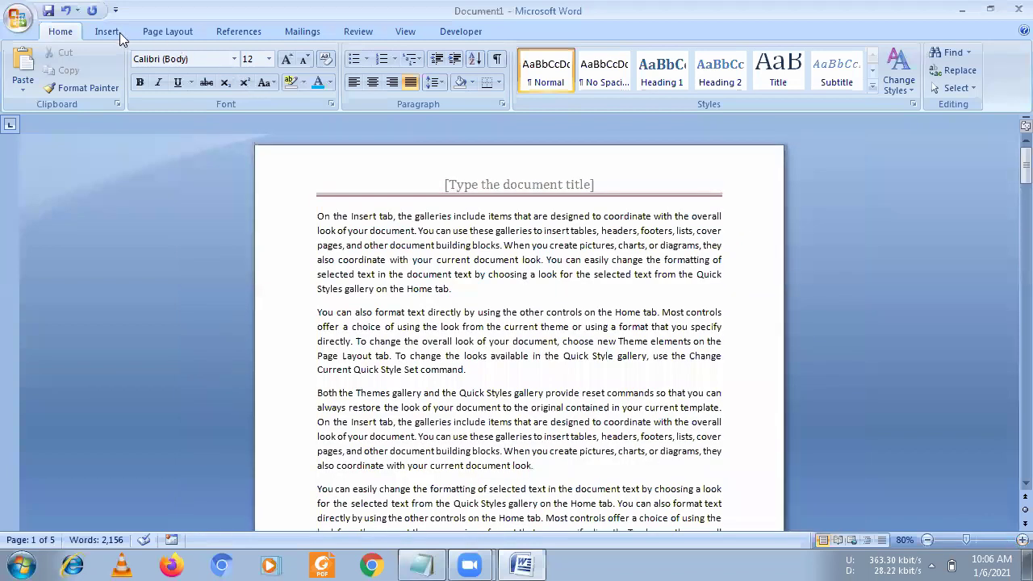
{"action": "left_click", "coordinate": [113, 32]}
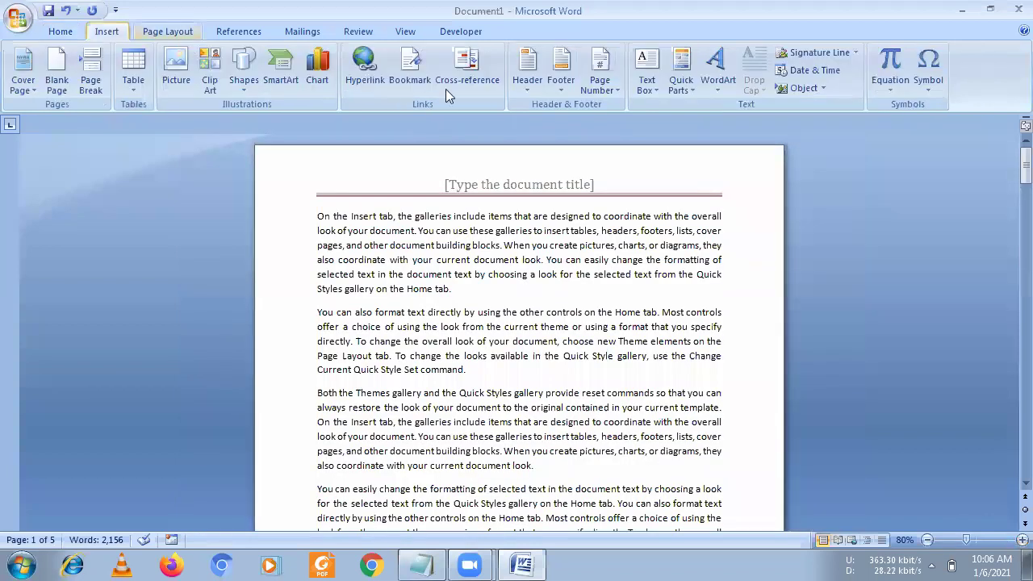
{"action": "left_click", "coordinate": [531, 89]}
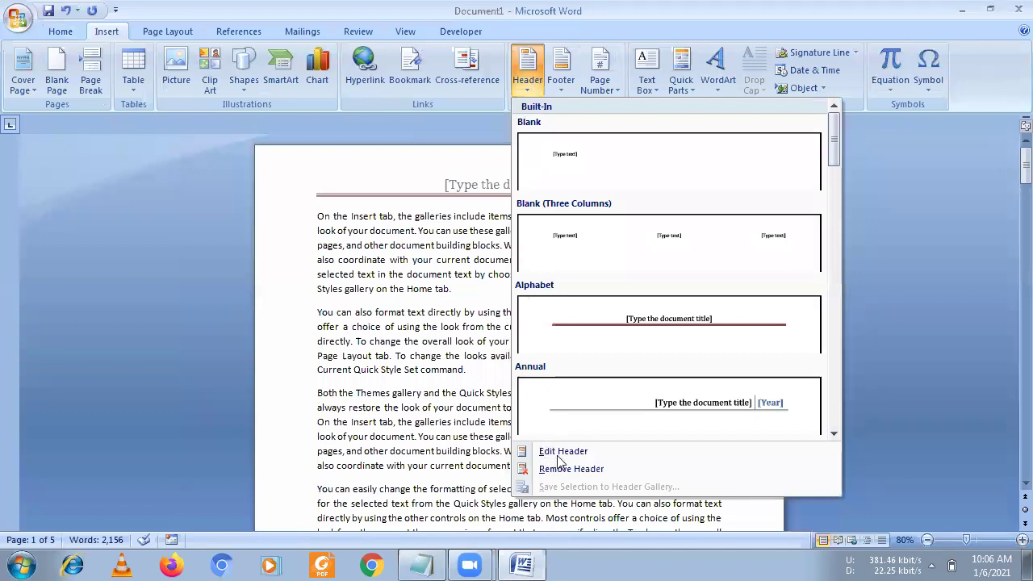
{"action": "left_click", "coordinate": [392, 214]}
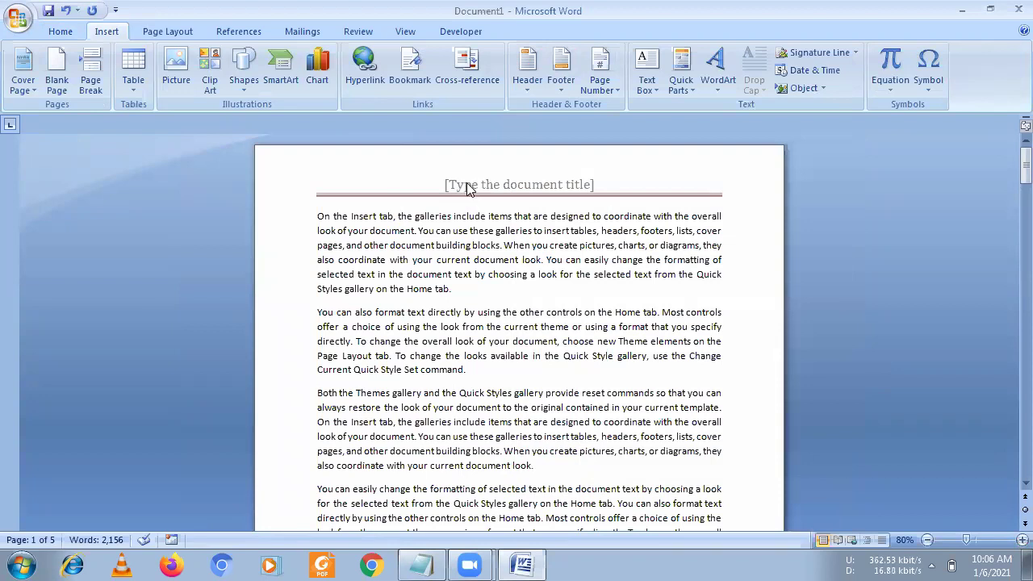
{"action": "double_click", "coordinate": [468, 187]}
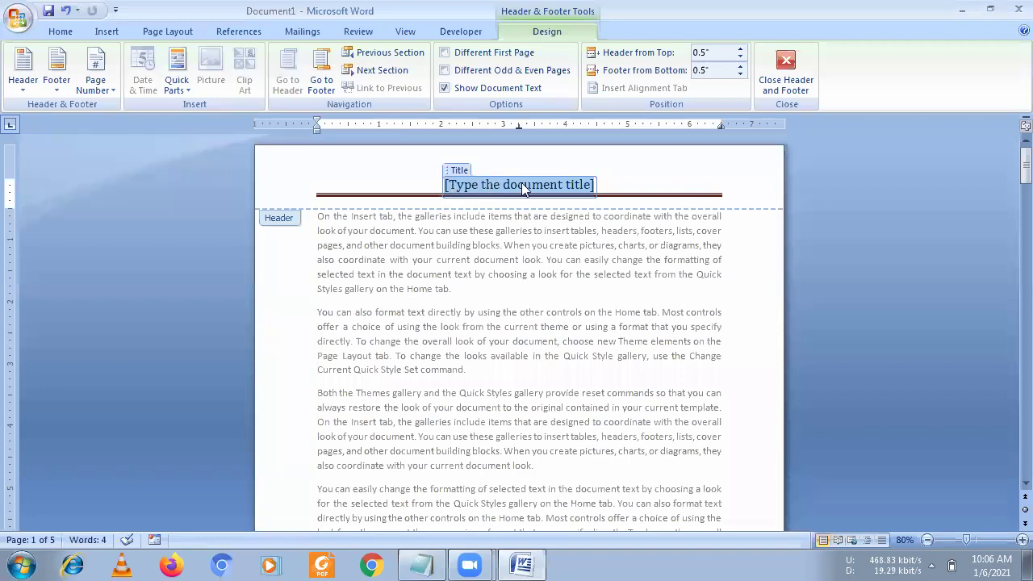
{"action": "key", "text": "Delete"}
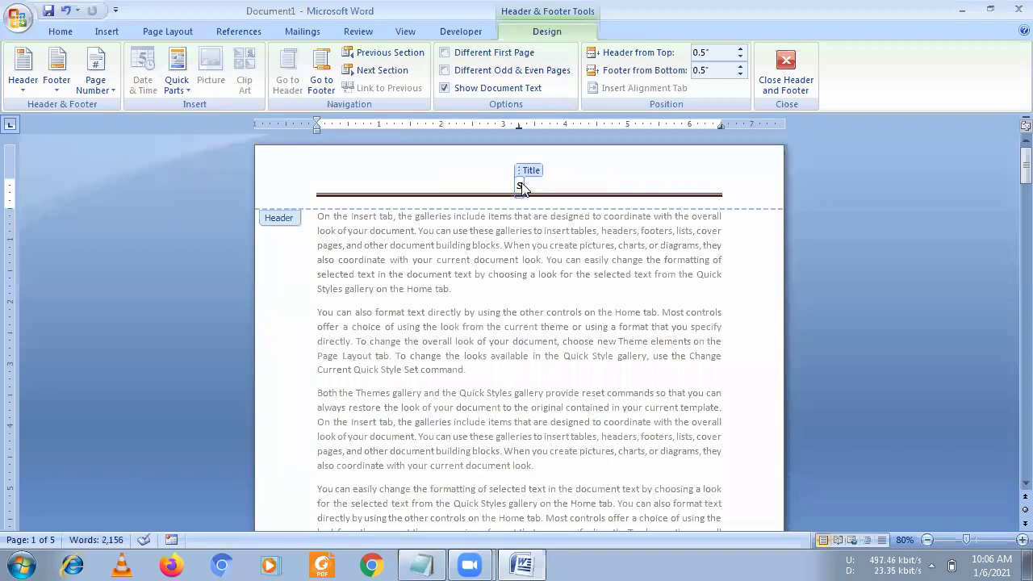
{"action": "type", "text": "SAI COLLEGE SECTOR-6 BHILAI"}
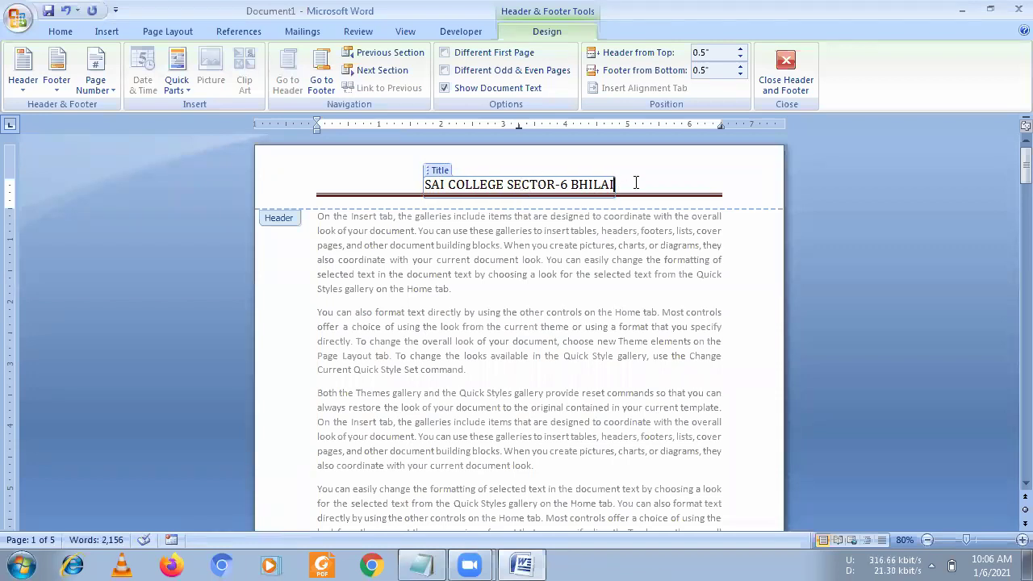
Step: Close header editing and scroll through the pages to check the SAI COLLEGE SECTOR-6 BHILAI heading
{"action": "left_click", "coordinate": [788, 66]}
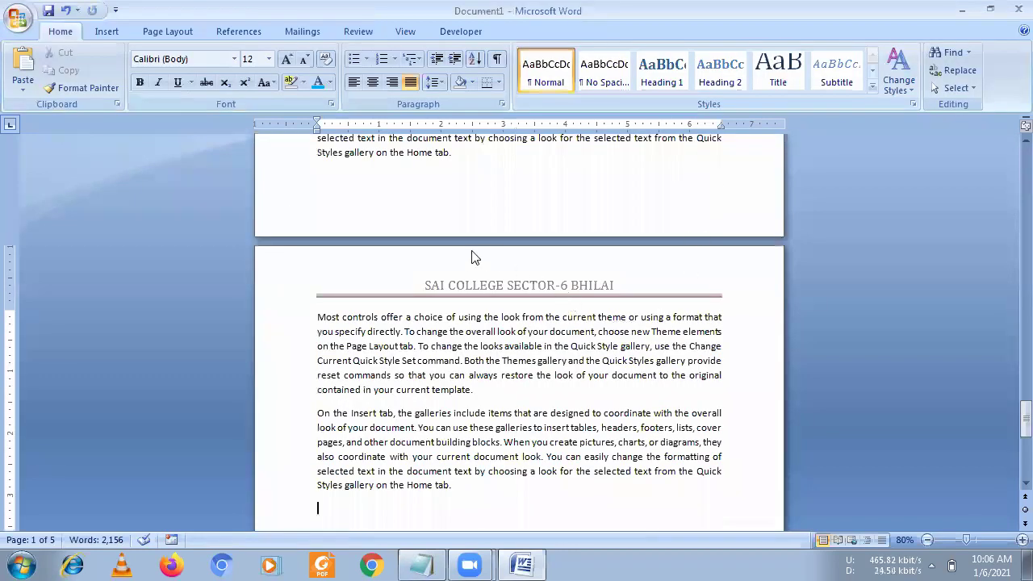
{"action": "scroll", "coordinate": [487, 257], "scroll_direction": "down", "scroll_amount": 1}
{"action": "scroll", "coordinate": [567, 284], "scroll_direction": "down", "scroll_amount": 5}
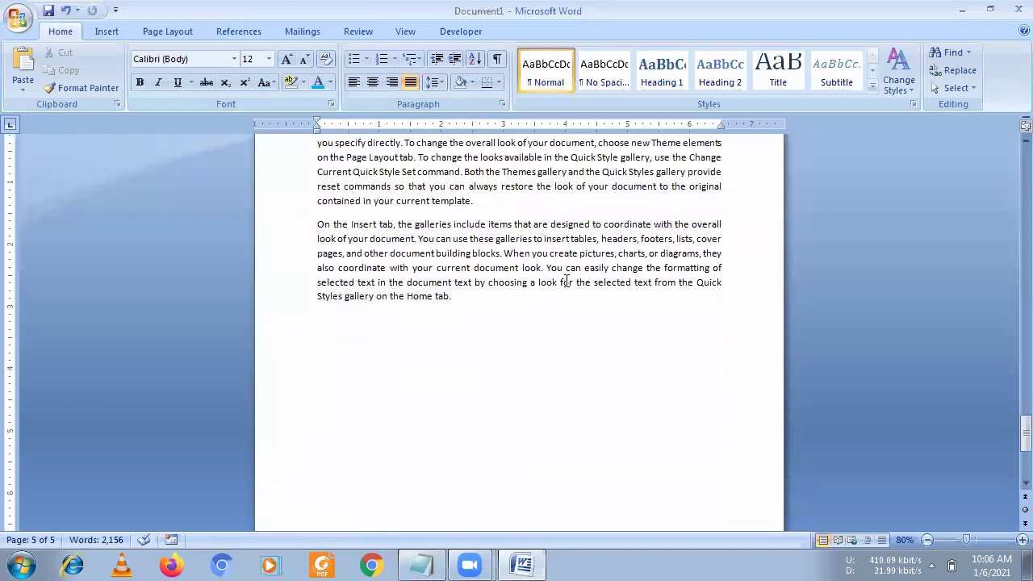
{"action": "scroll", "coordinate": [567, 284], "scroll_direction": "up", "scroll_amount": 3}
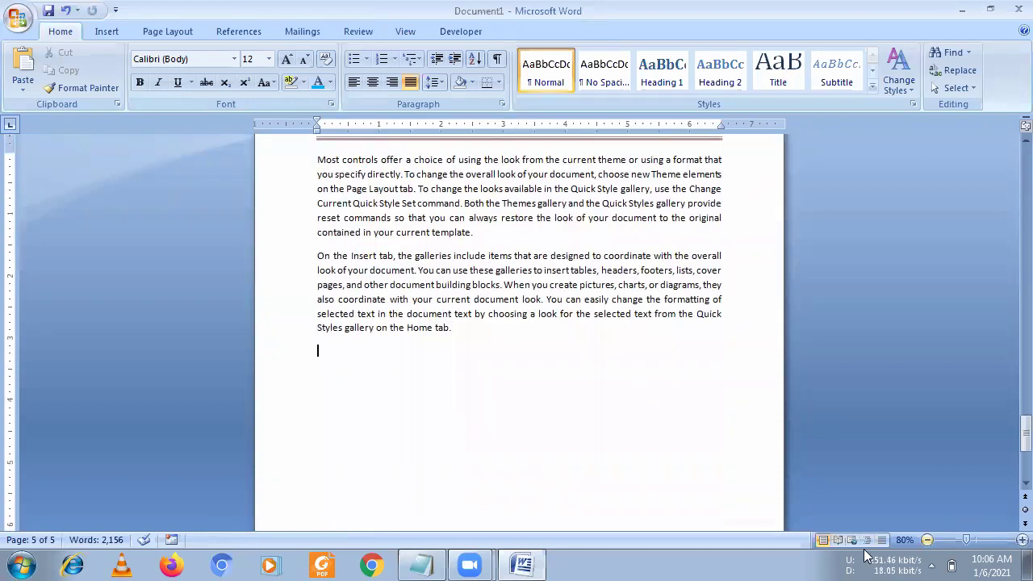
{"action": "scroll", "coordinate": [866, 555], "scroll_direction": "down", "scroll_amount": 1, "text": "ctrl"}
{"action": "scroll", "coordinate": [866, 556], "scroll_direction": "down", "scroll_amount": 1, "text": "ctrl"}
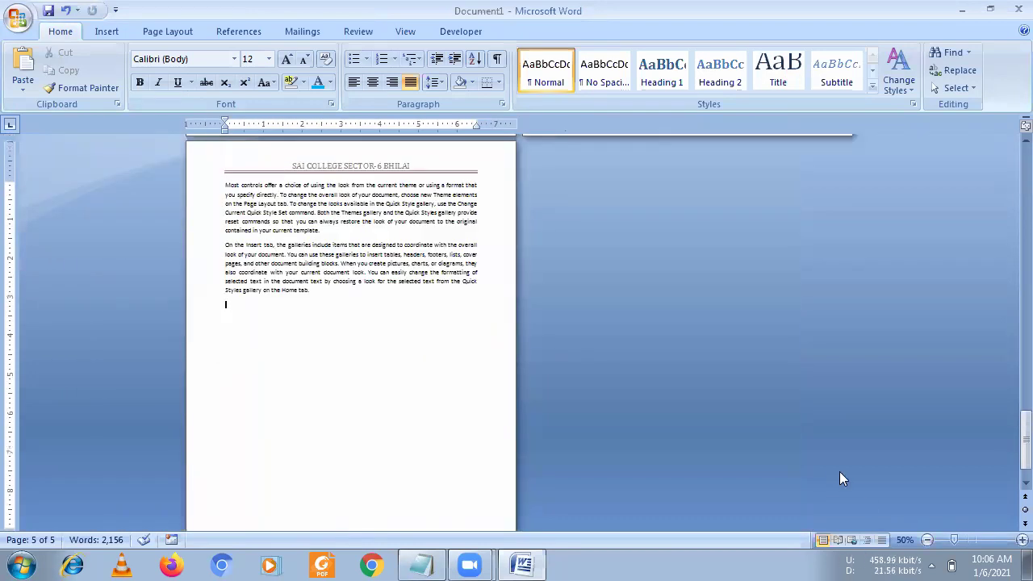
{"action": "scroll", "coordinate": [823, 454], "scroll_direction": "down", "scroll_amount": 1, "text": "ctrl"}
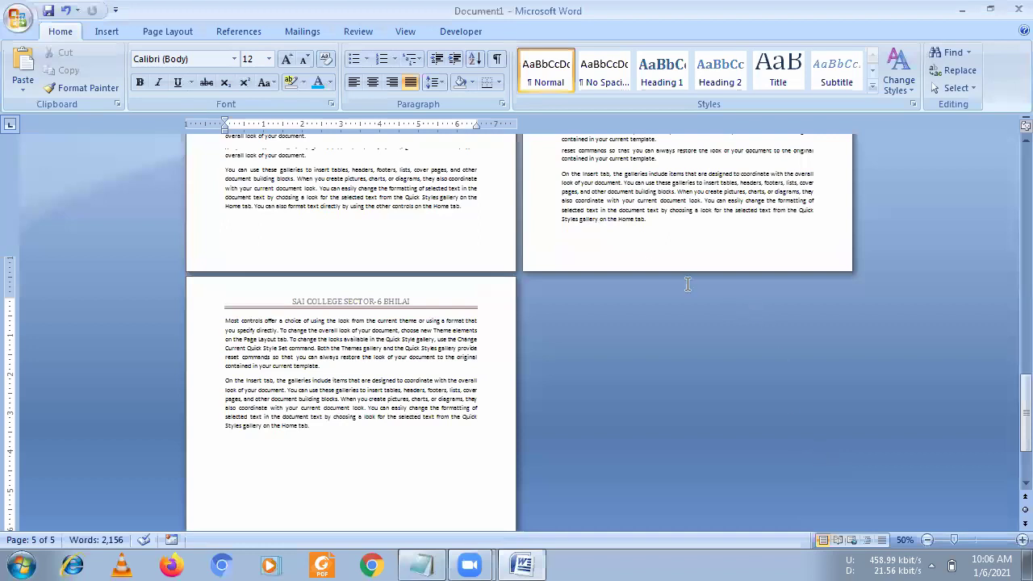
{"action": "scroll", "coordinate": [685, 288], "scroll_direction": "up", "scroll_amount": 5}
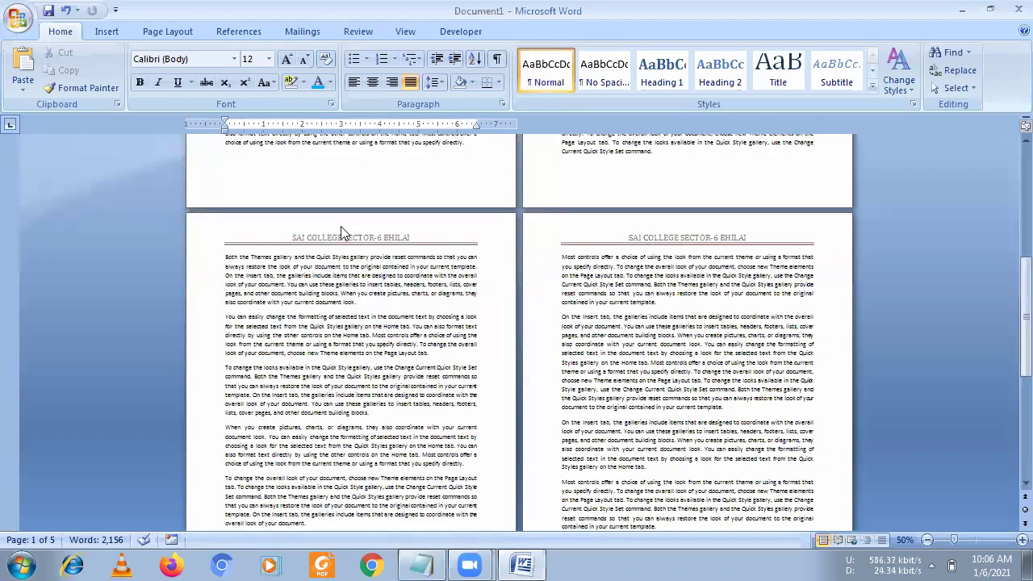
{"action": "left_click", "coordinate": [11, 23]}
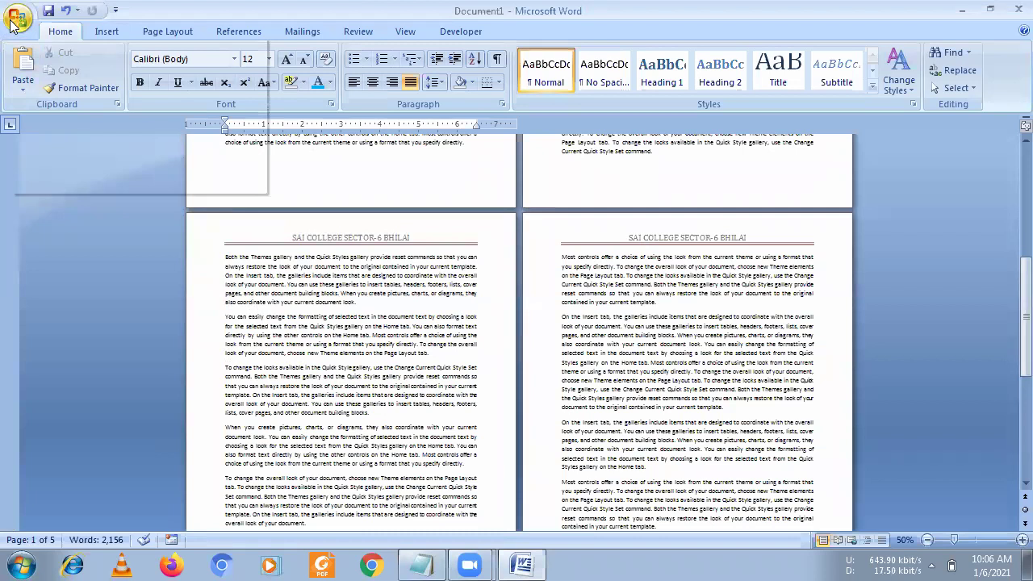
Step: Print-preview the document two pages at a time through page 5, then close the preview
{"action": "mouse_move", "coordinate": [44, 201]}
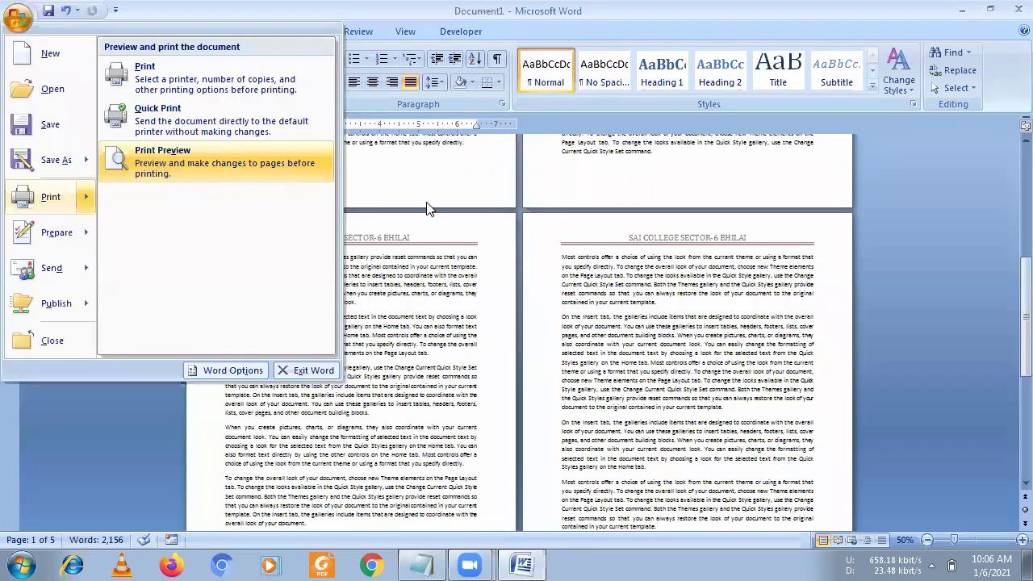
{"action": "key", "text": "Return"}
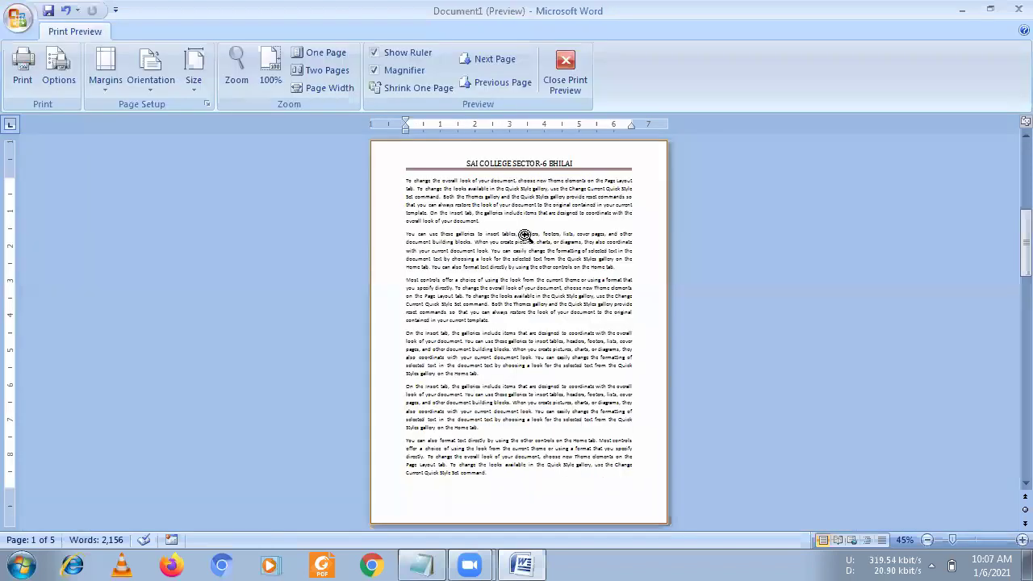
{"action": "key", "text": "Page_Down"}
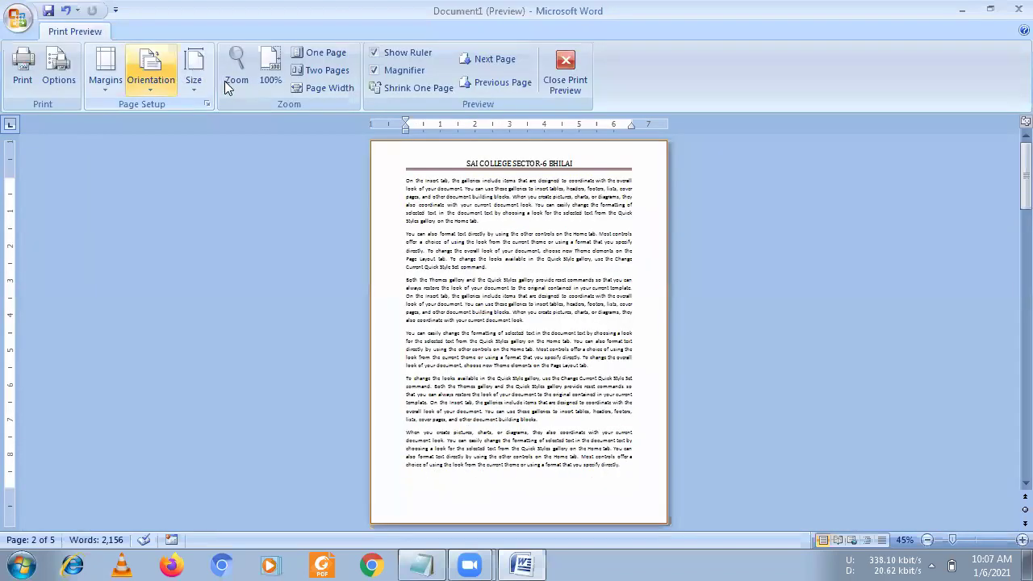
{"action": "left_click", "coordinate": [320, 69]}
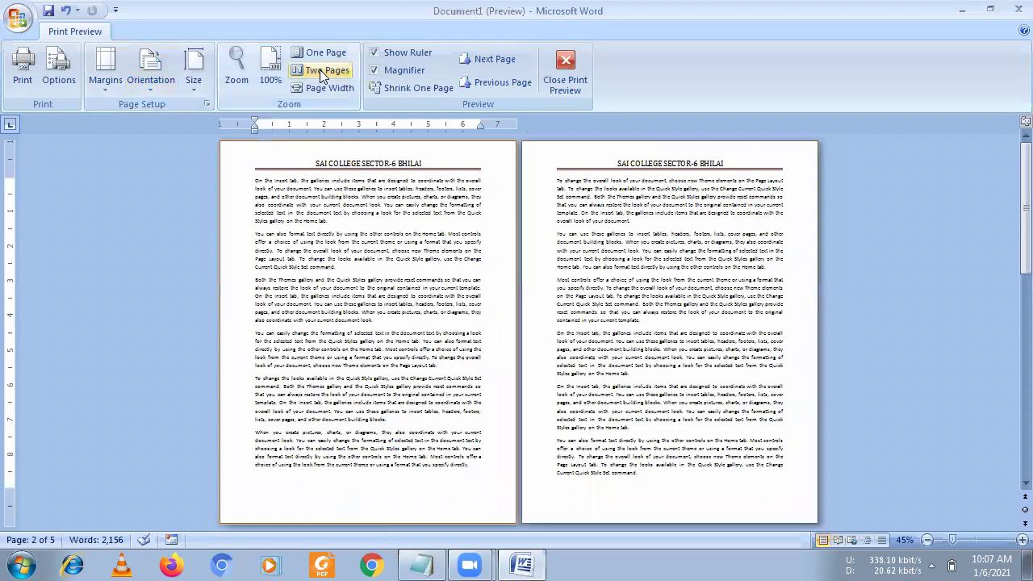
{"action": "left_click", "coordinate": [503, 60]}
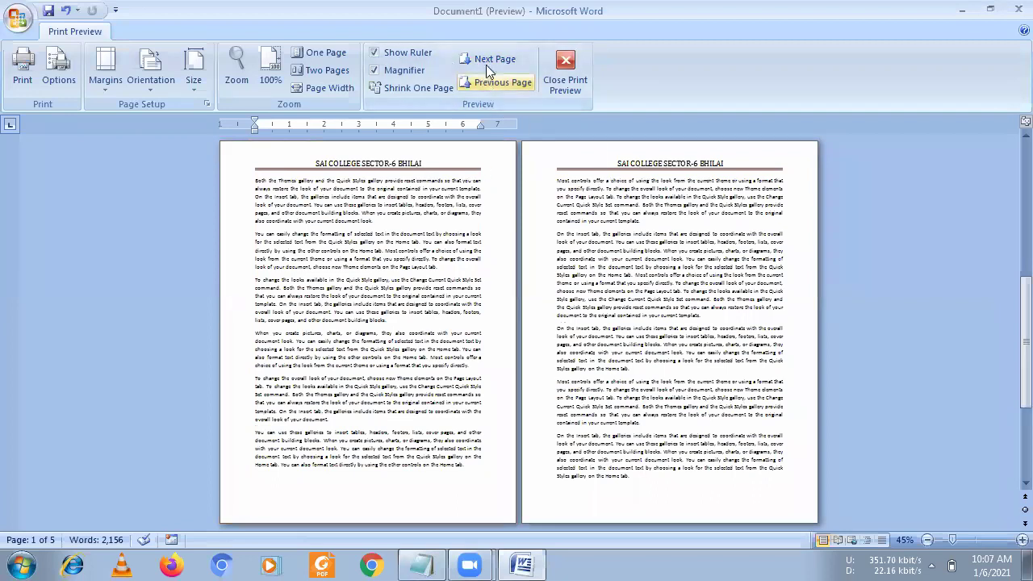
{"action": "left_click", "coordinate": [491, 58]}
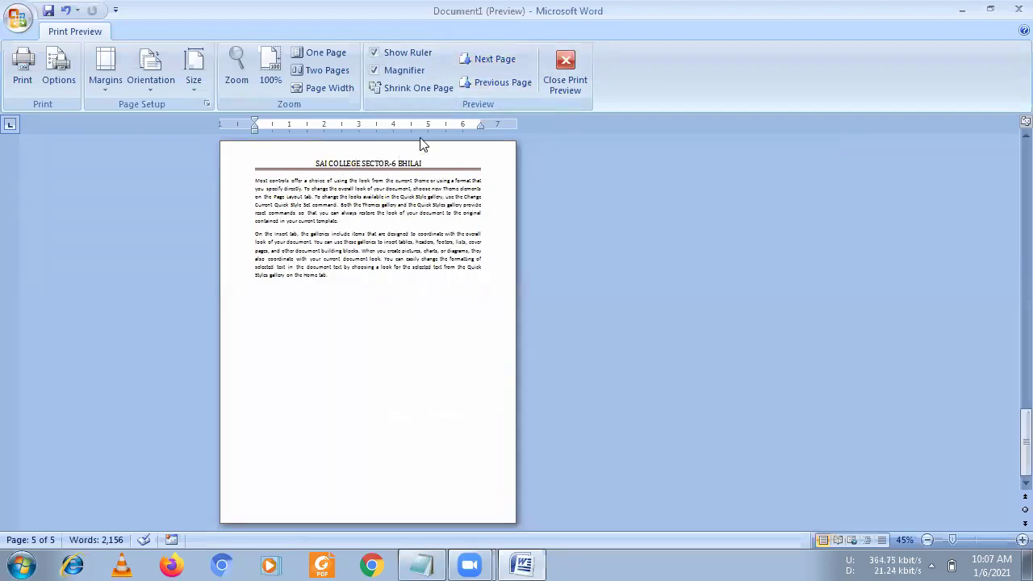
{"action": "left_click", "coordinate": [563, 86]}
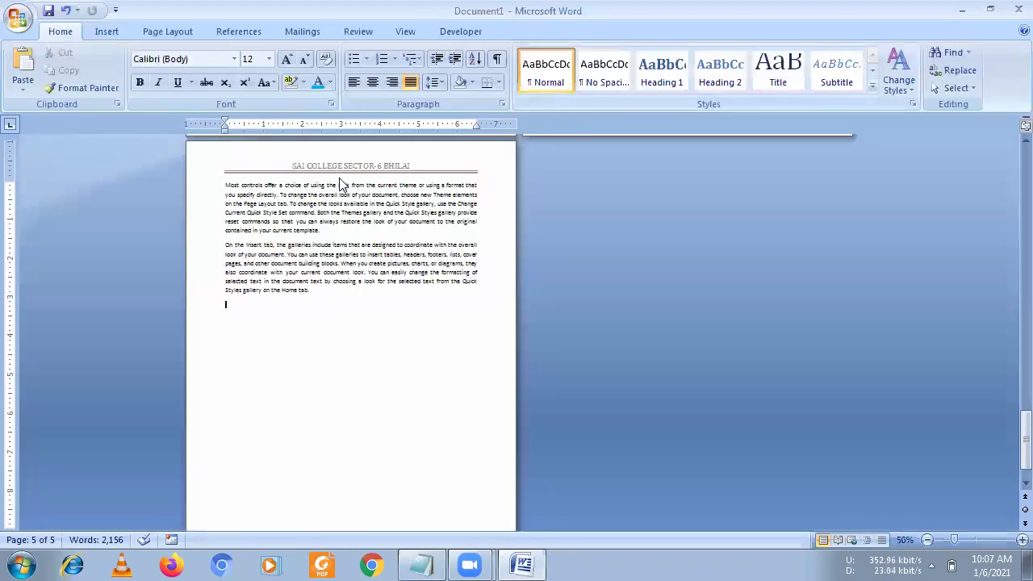
{"action": "scroll", "coordinate": [332, 325], "scroll_direction": "up", "scroll_amount": 3}
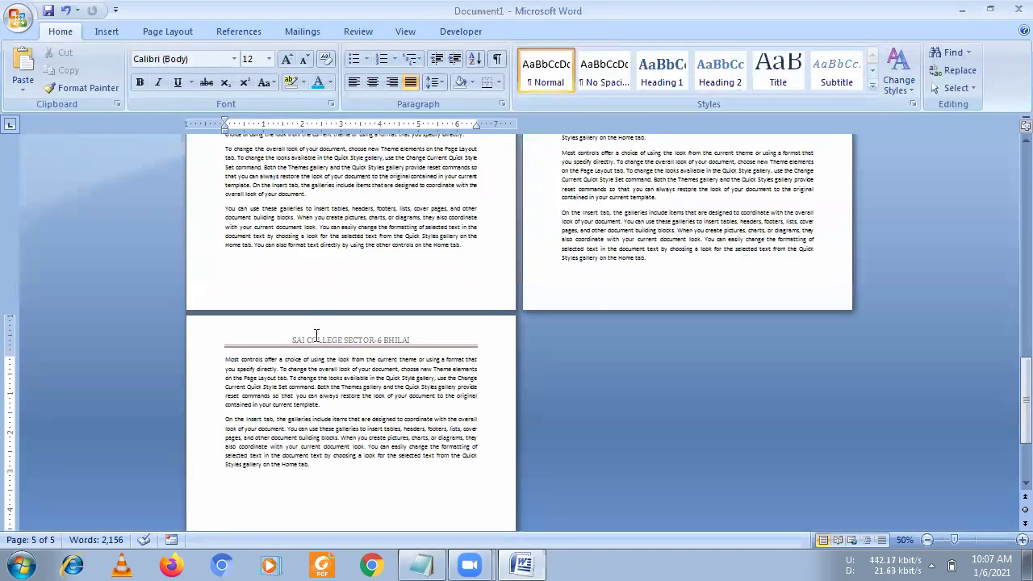
{"action": "scroll", "coordinate": [315, 331], "scroll_direction": "up", "scroll_amount": 5}
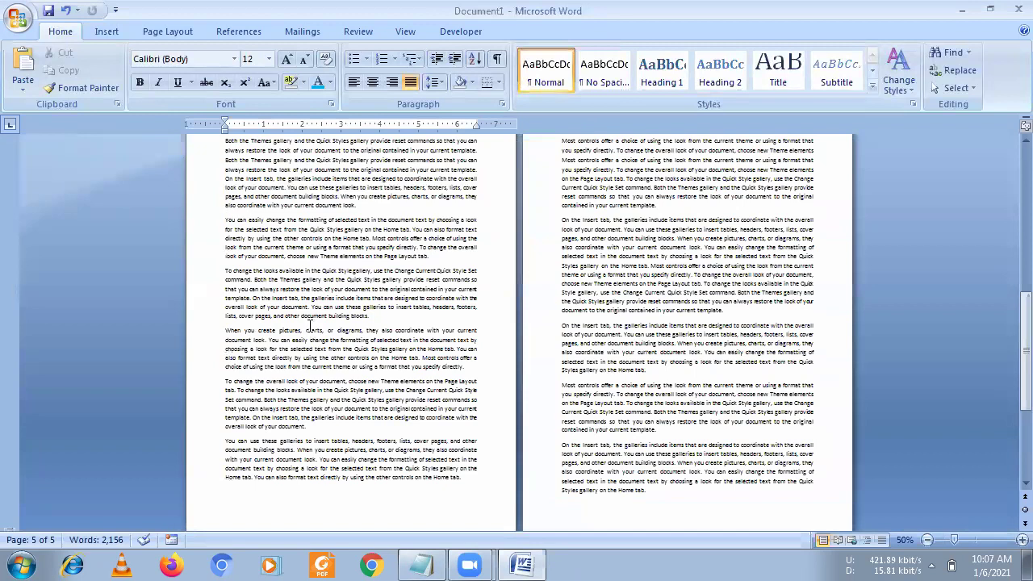
{"action": "scroll", "coordinate": [309, 325], "scroll_direction": "up", "scroll_amount": 3}
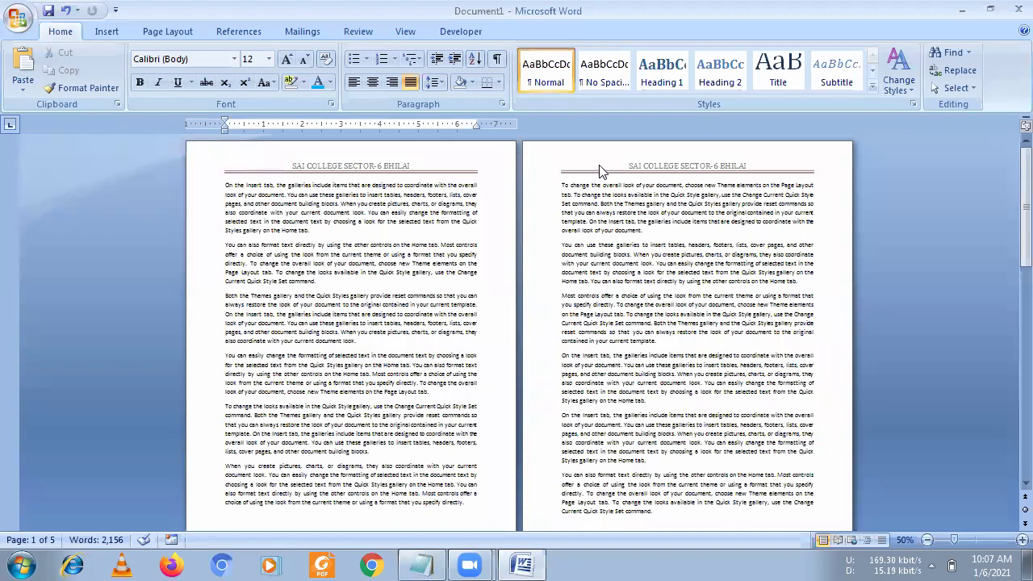
Step: Delete the hyphen after SECTOR in the header, then return to the document body
{"action": "double_click", "coordinate": [376, 168]}
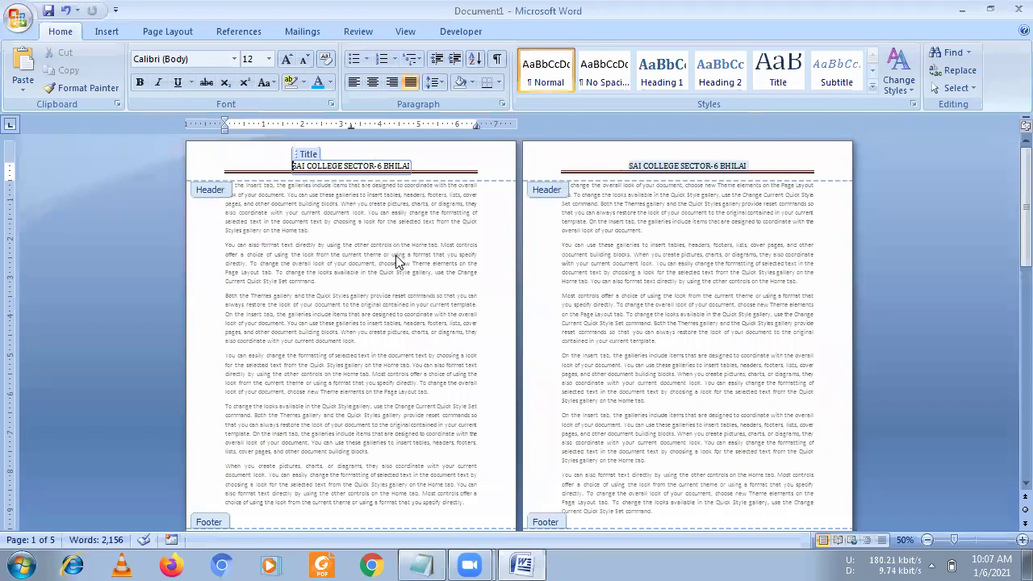
{"action": "key", "text": "BackSpace"}
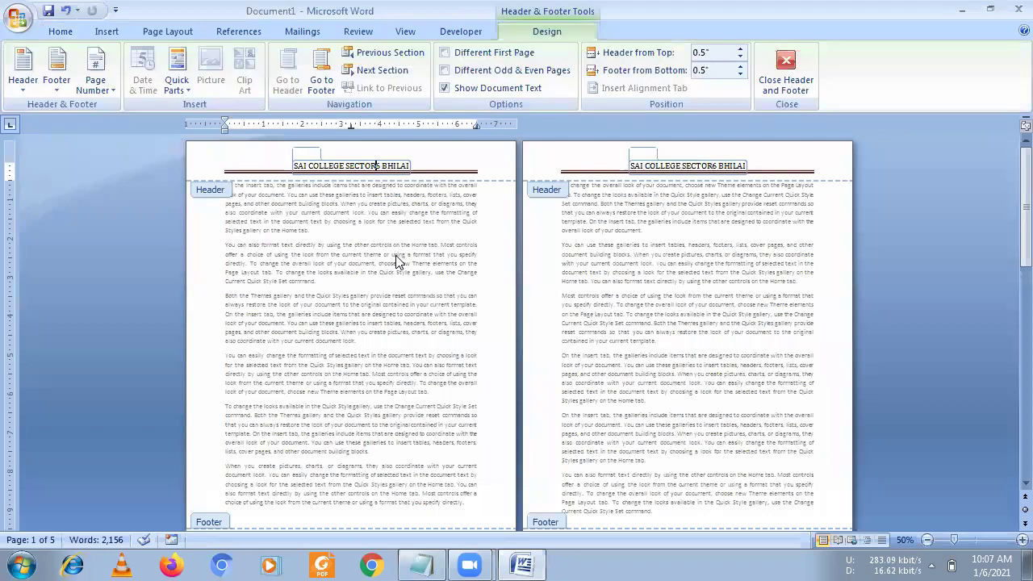
{"action": "double_click", "coordinate": [396, 245]}
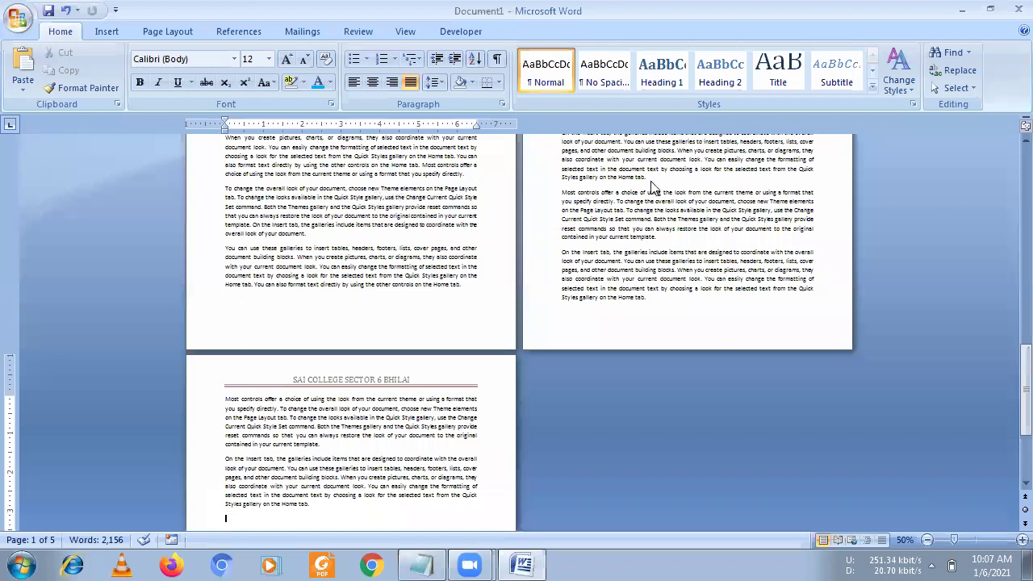
Step: Scroll through the pages to check the header, then show the Insert tab's Footer gallery
{"action": "scroll", "coordinate": [721, 187], "scroll_direction": "up", "scroll_amount": 5}
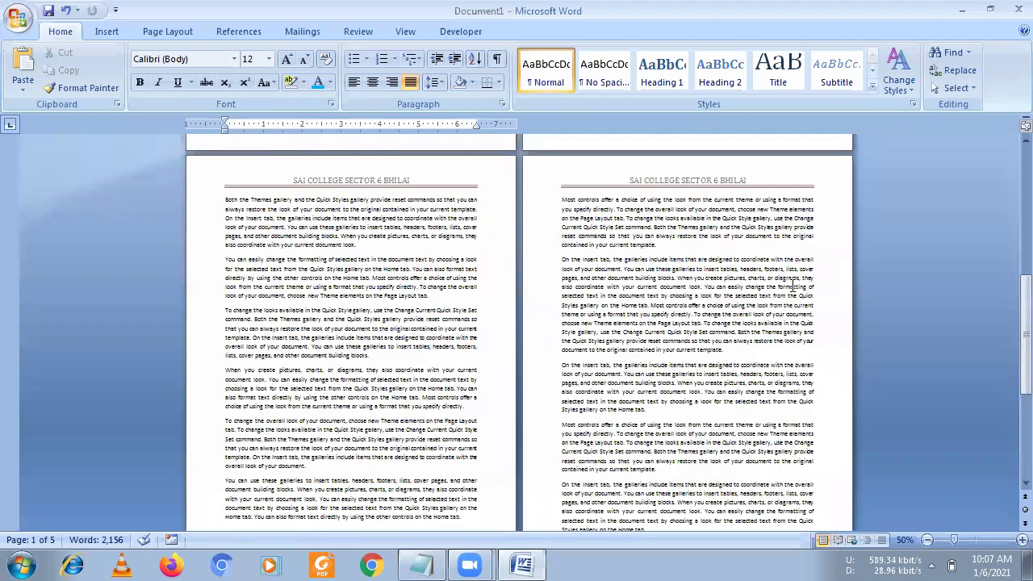
{"action": "left_click", "coordinate": [540, 557]}
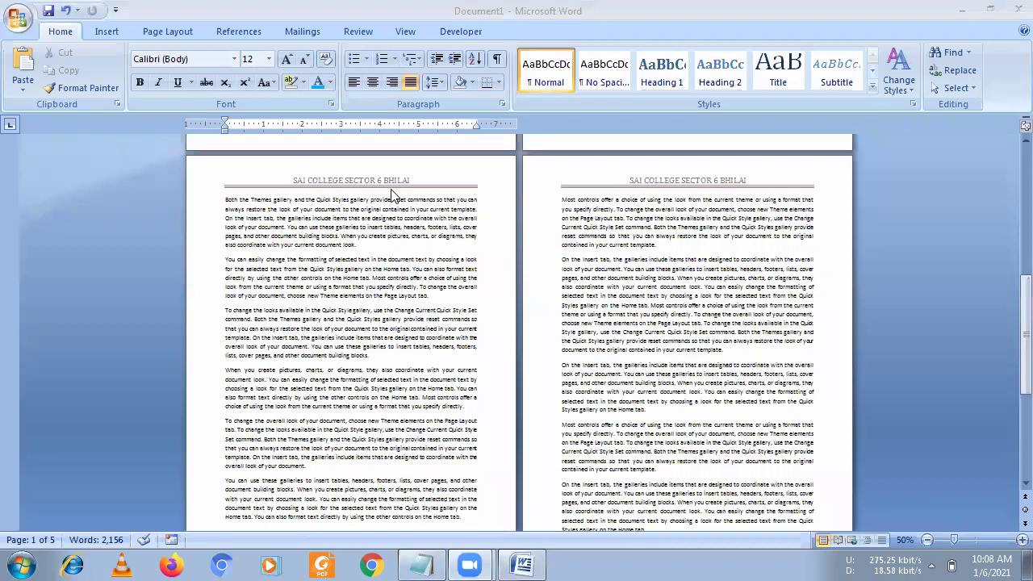
{"action": "scroll", "coordinate": [298, 501], "scroll_direction": "down", "scroll_amount": 3}
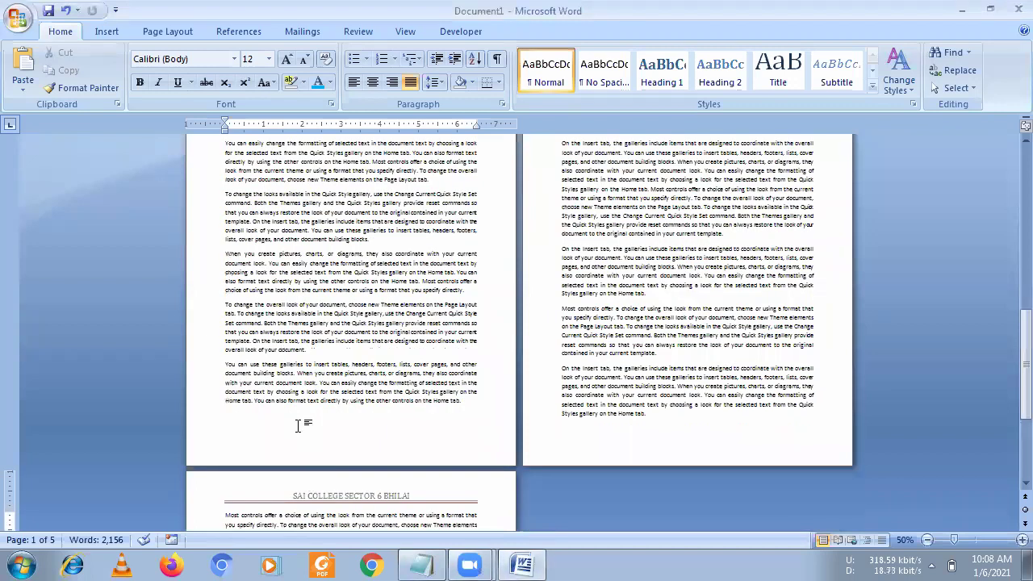
{"action": "scroll", "coordinate": [240, 139], "scroll_direction": "down", "scroll_amount": 8}
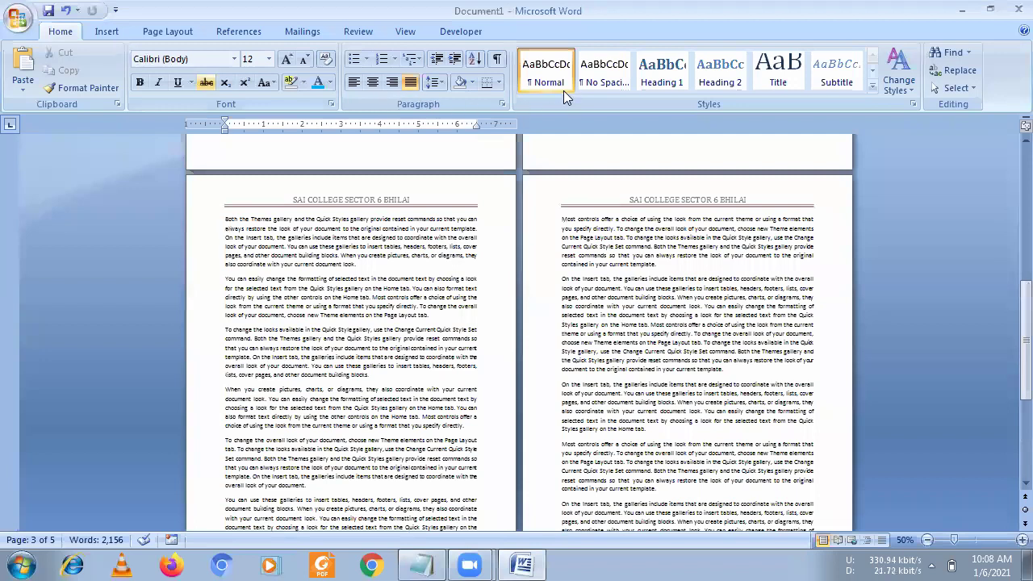
{"action": "scroll", "coordinate": [564, 90], "scroll_direction": "down", "scroll_amount": 1}
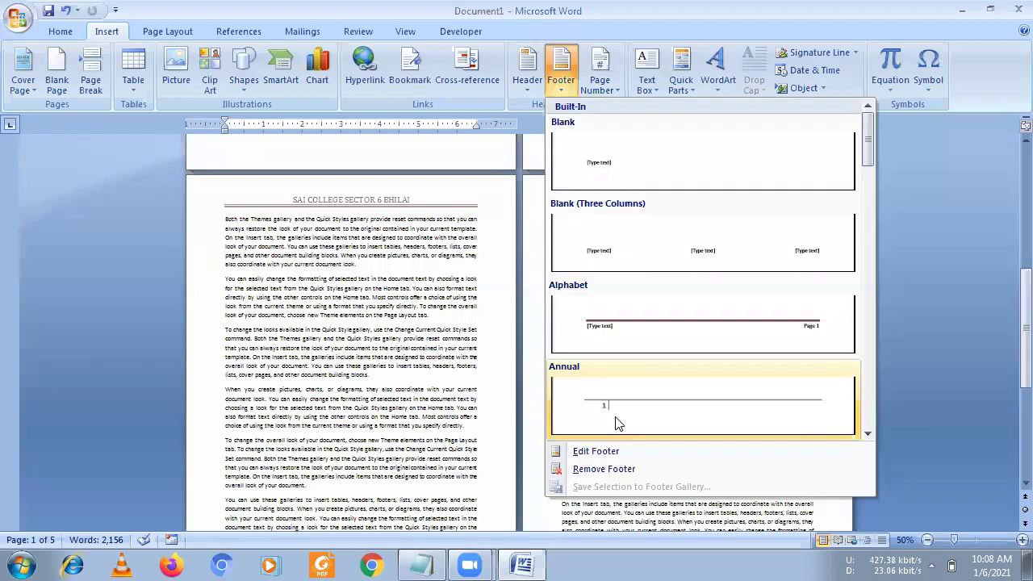
Step: Insert the Alphabet footer, enter the mobile number in its placeholder, and close footer editing
{"action": "left_click", "coordinate": [610, 326]}
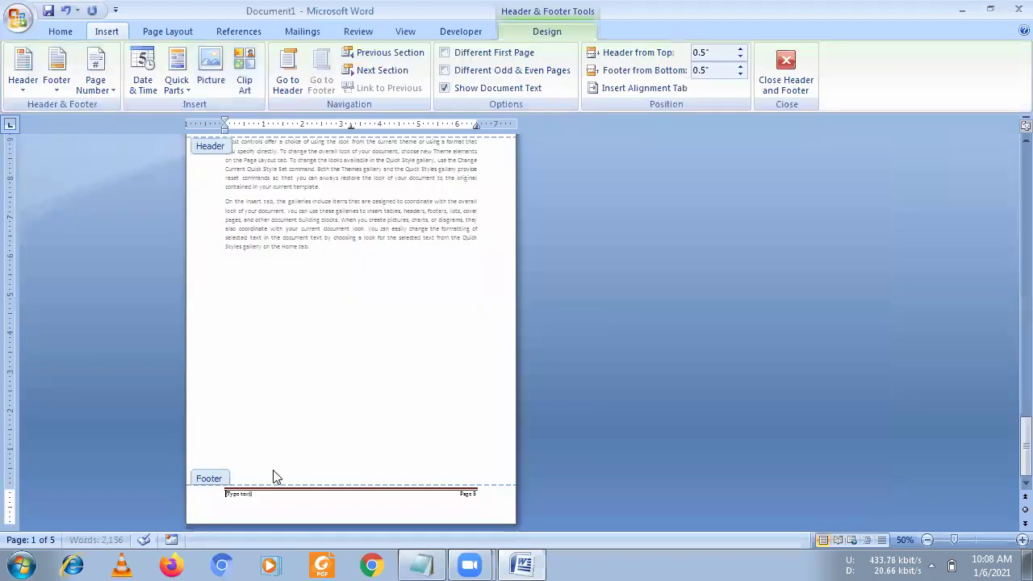
{"action": "left_click", "coordinate": [234, 494]}
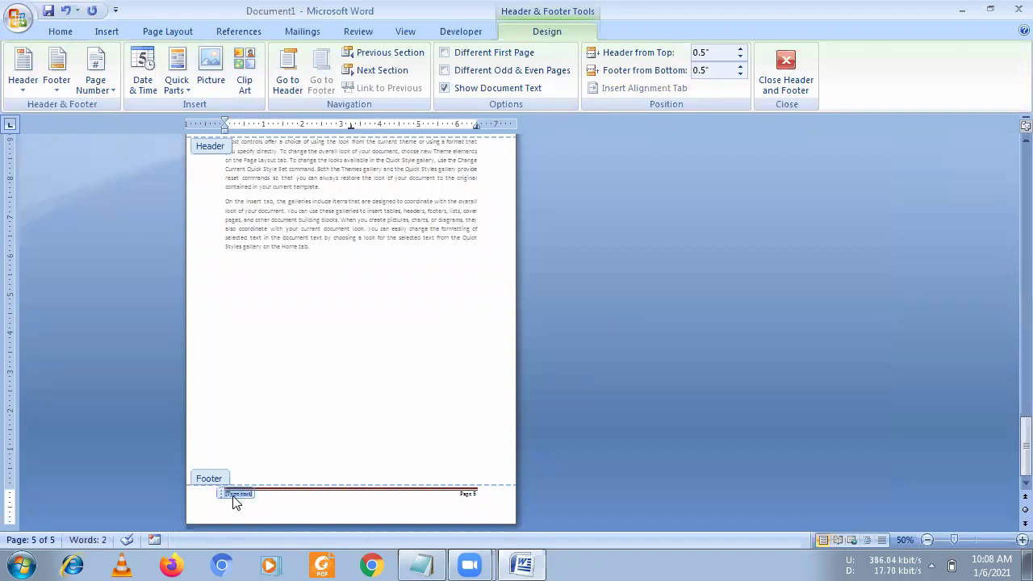
{"action": "type", "text": "Word"}
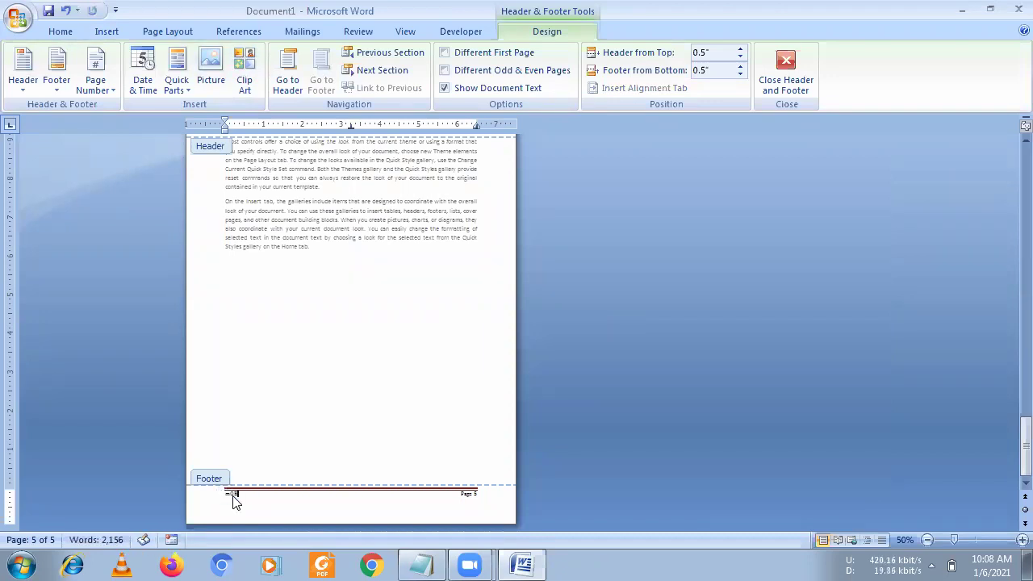
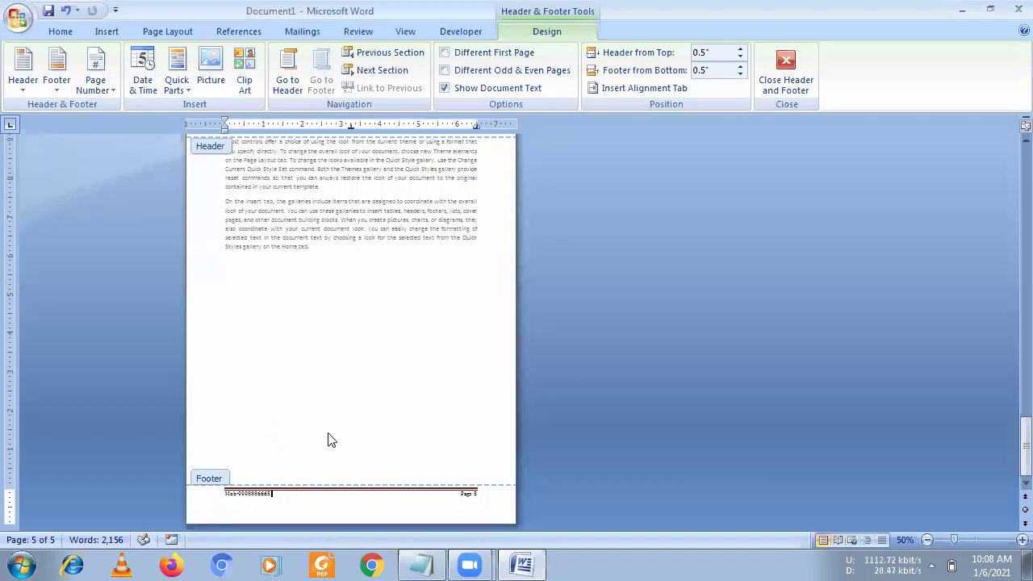
{"action": "left_click", "coordinate": [777, 84]}
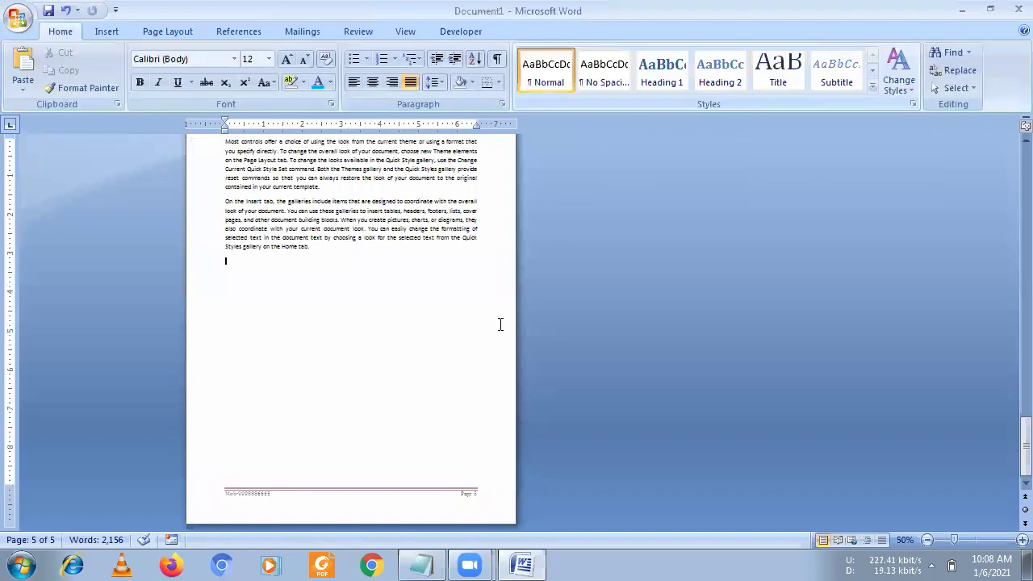
{"action": "scroll", "coordinate": [584, 305], "scroll_direction": "up", "scroll_amount": 3}
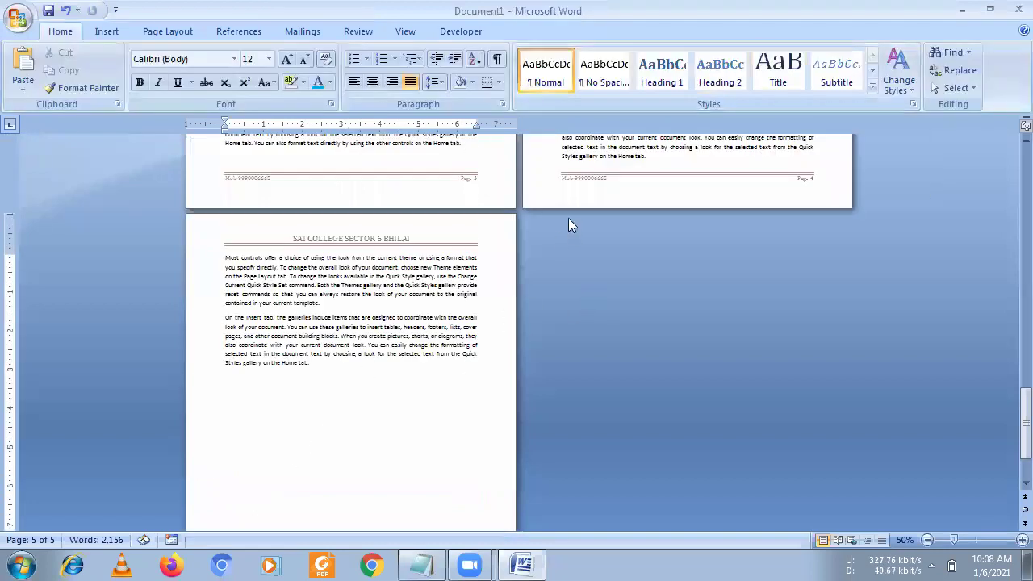
{"action": "scroll", "coordinate": [607, 228], "scroll_direction": "up", "scroll_amount": 2}
{"action": "scroll", "coordinate": [607, 229], "scroll_direction": "up", "scroll_amount": 1}
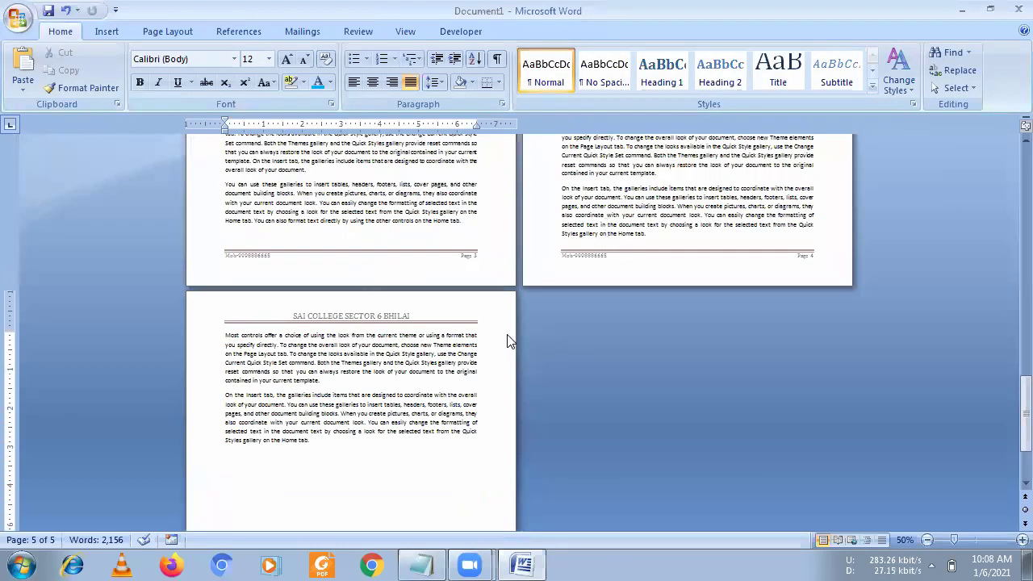
{"action": "scroll", "coordinate": [627, 283], "scroll_direction": "up", "scroll_amount": 10}
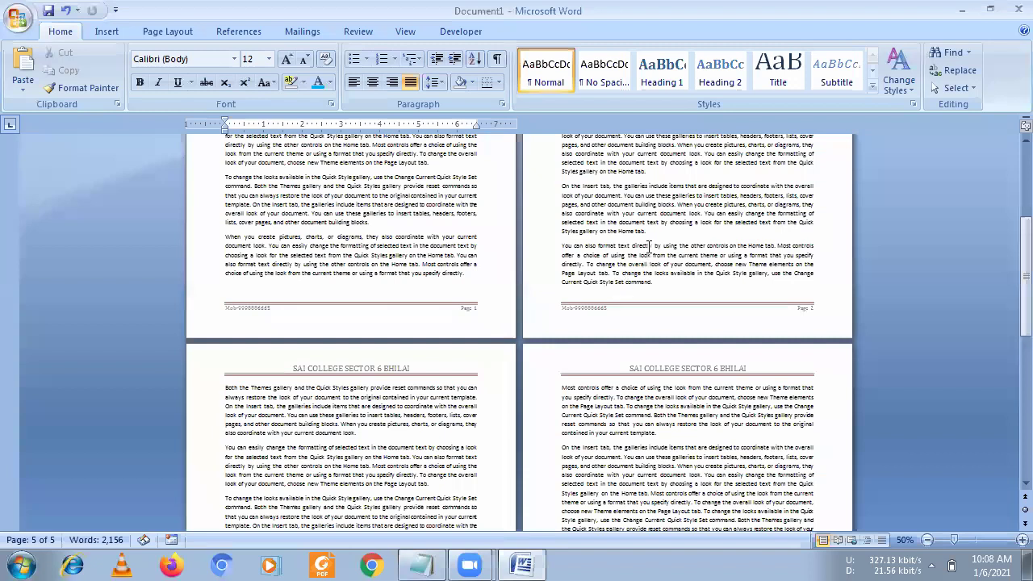
{"action": "scroll", "coordinate": [650, 246], "scroll_direction": "up", "scroll_amount": 9}
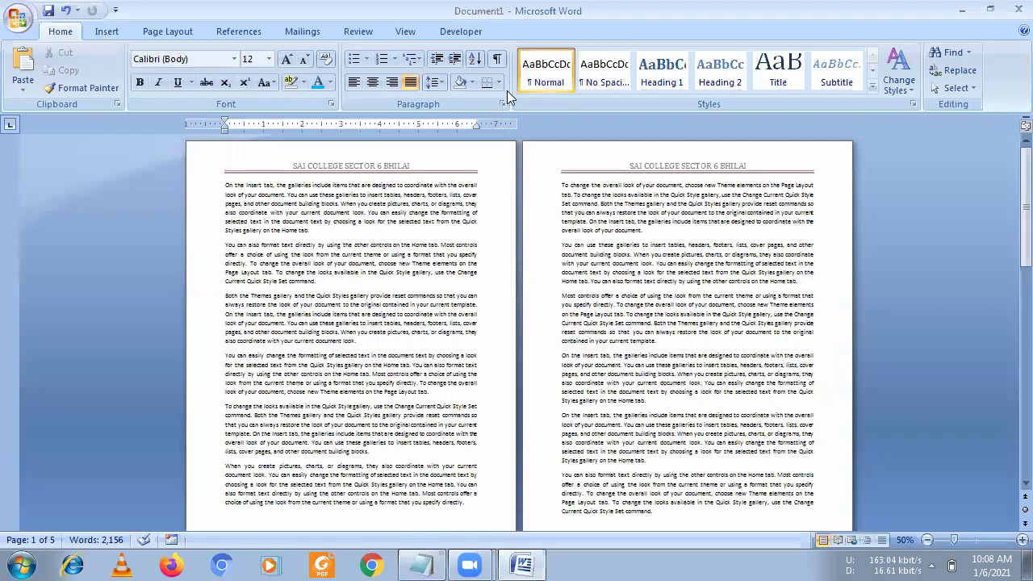
Step: Browse the built-in Header and Footer galleries without choosing a design
{"action": "scroll", "coordinate": [519, 100], "scroll_direction": "down", "scroll_amount": 1}
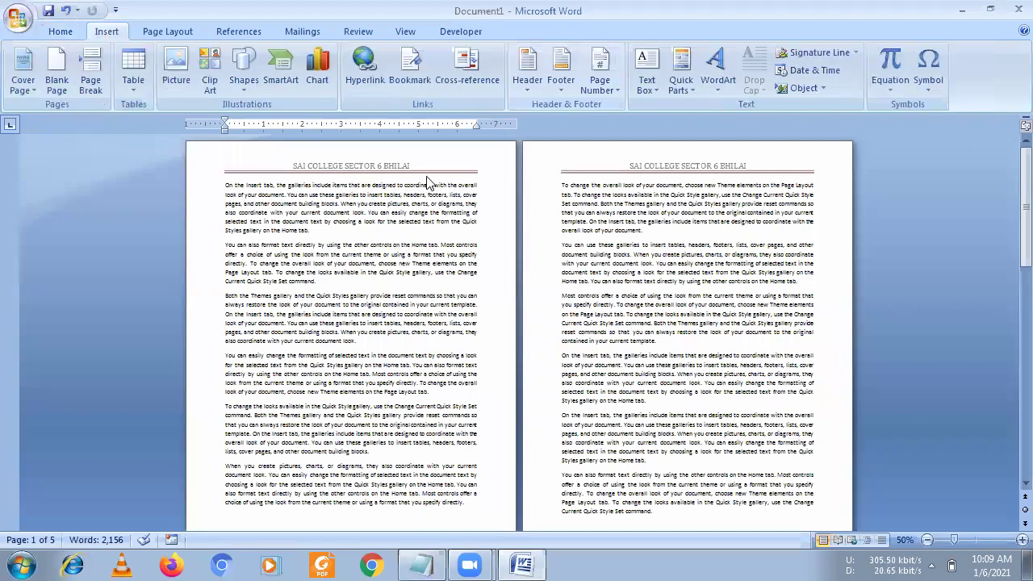
{"action": "left_click", "coordinate": [533, 87]}
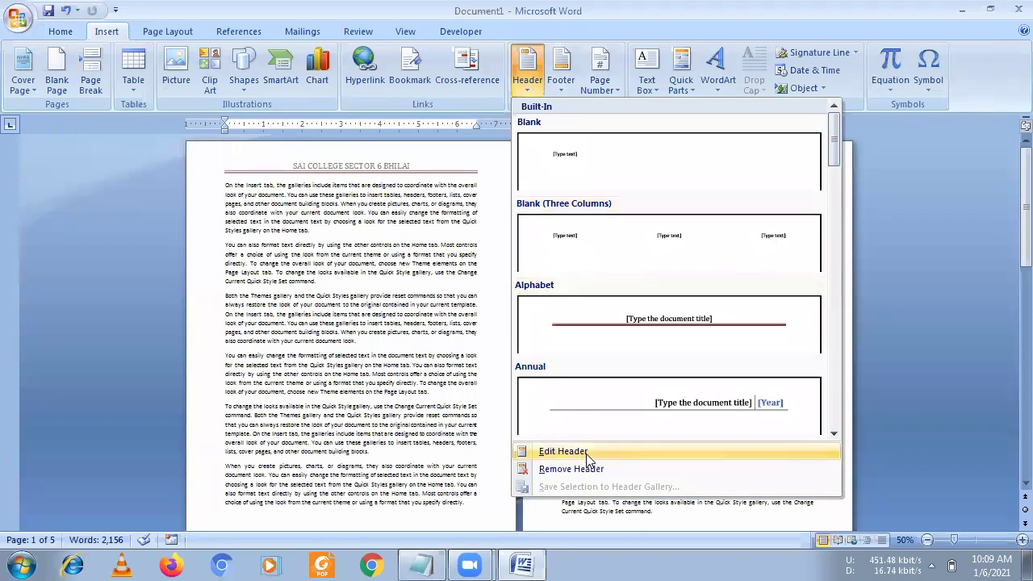
{"action": "left_click", "coordinate": [565, 86]}
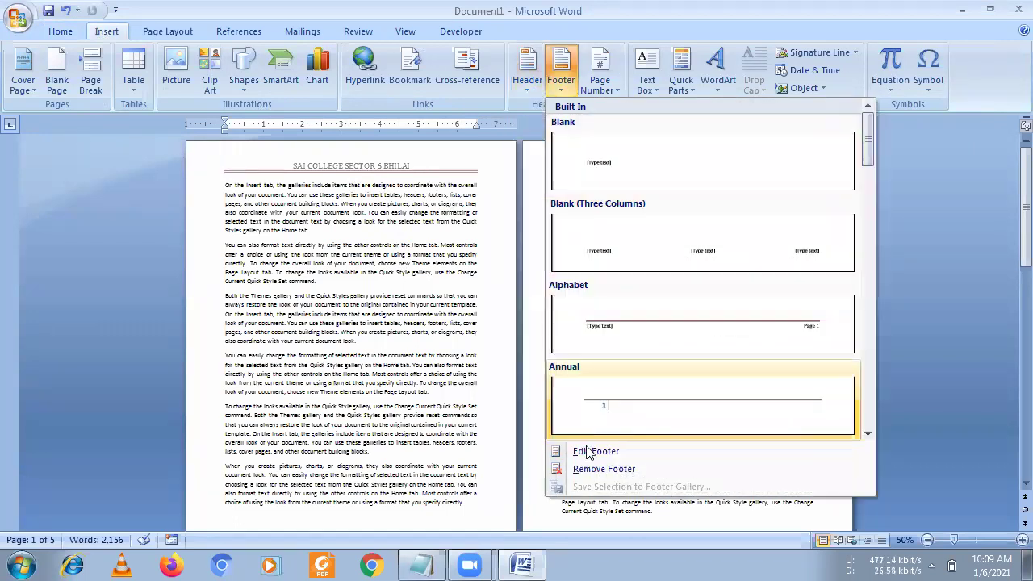
{"action": "left_click", "coordinate": [358, 165]}
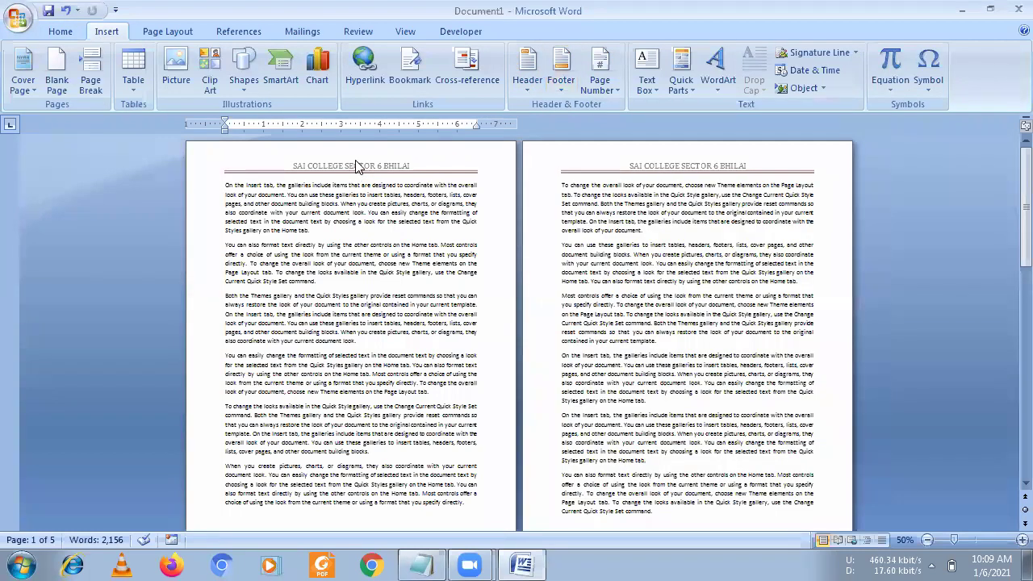
Step: Edit the 'SAI COLLEGE SECTOR 6 BHILAI' header text, keeping its current design
{"action": "double_click", "coordinate": [358, 166]}
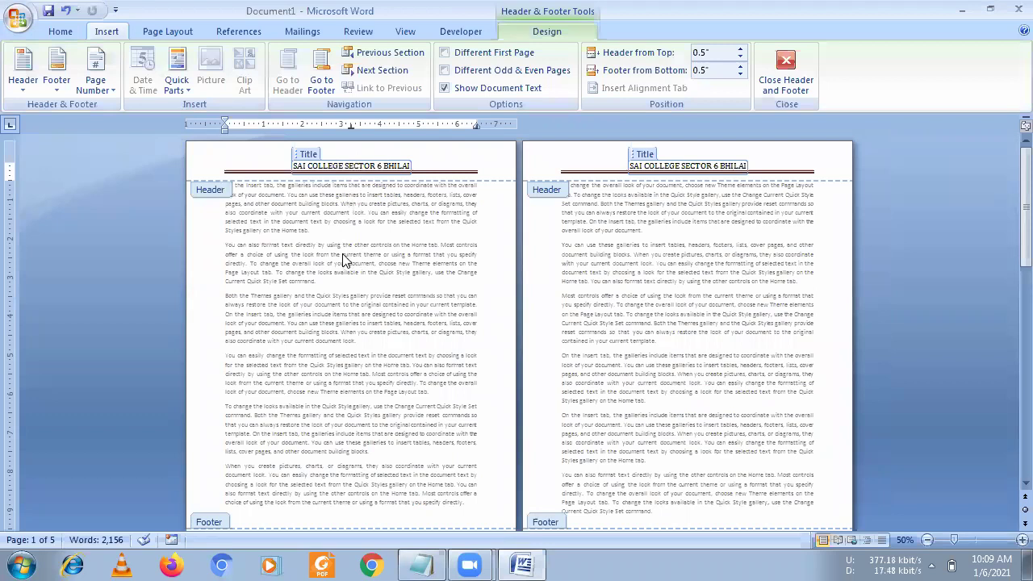
{"action": "left_click_drag", "start_coordinate": [296, 164], "coordinate": [414, 167]}
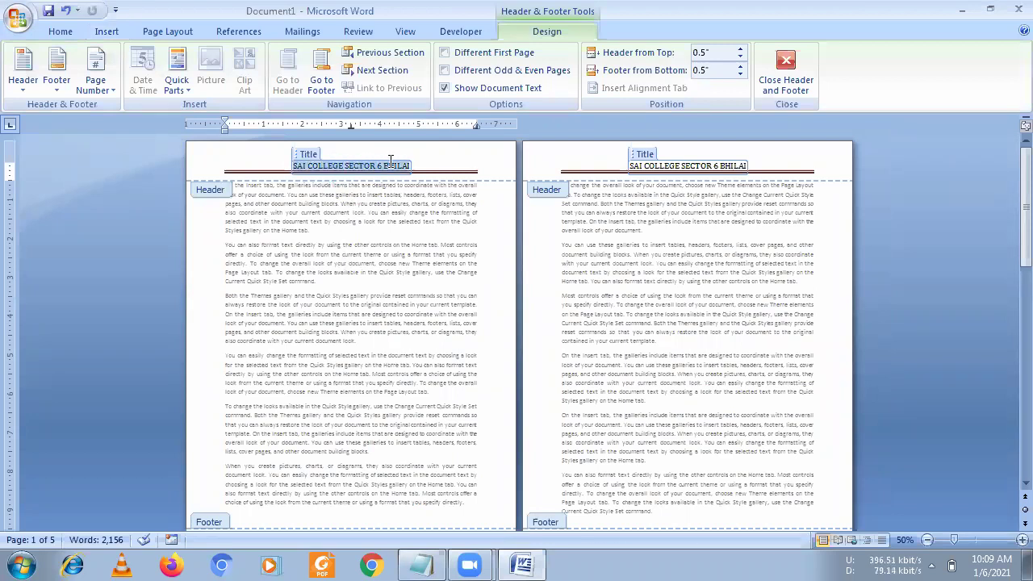
{"action": "left_click", "coordinate": [436, 166]}
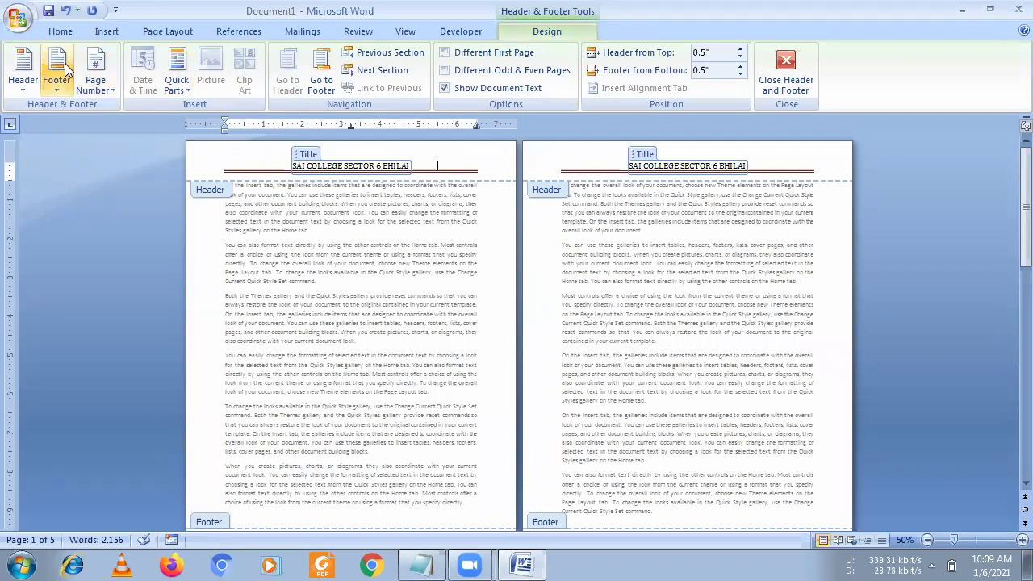
{"action": "left_click", "coordinate": [27, 63]}
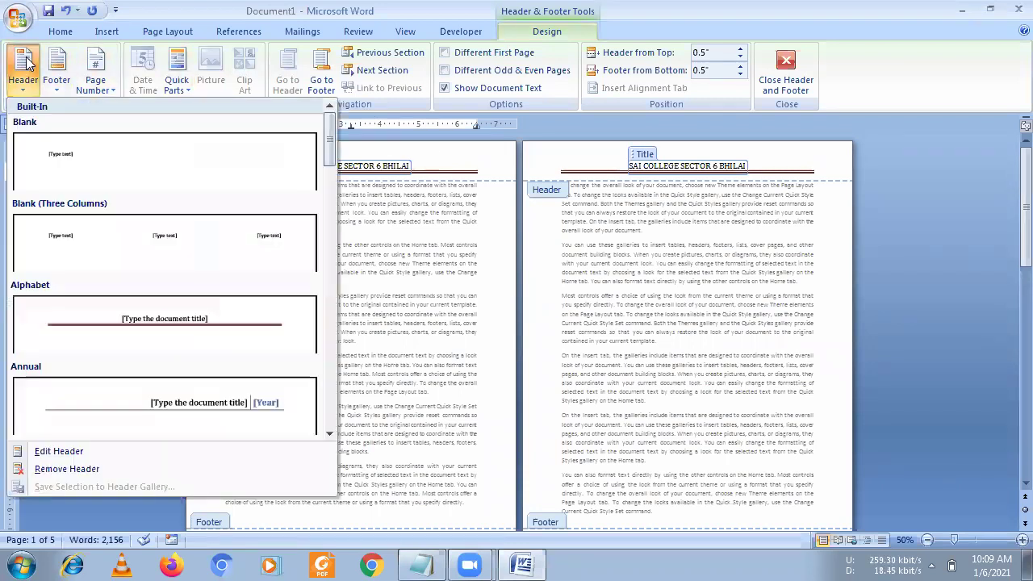
{"action": "left_click", "coordinate": [51, 451]}
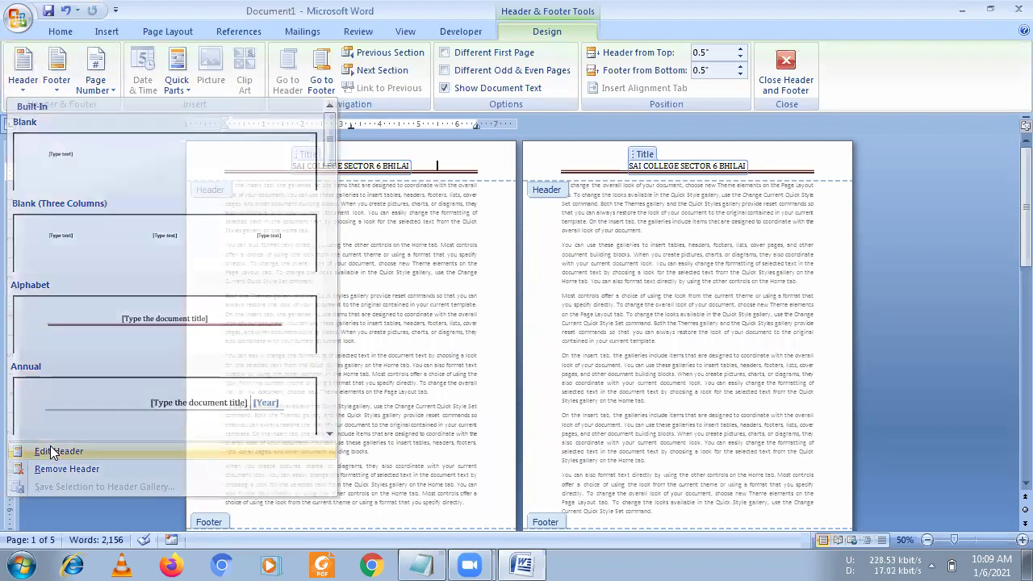